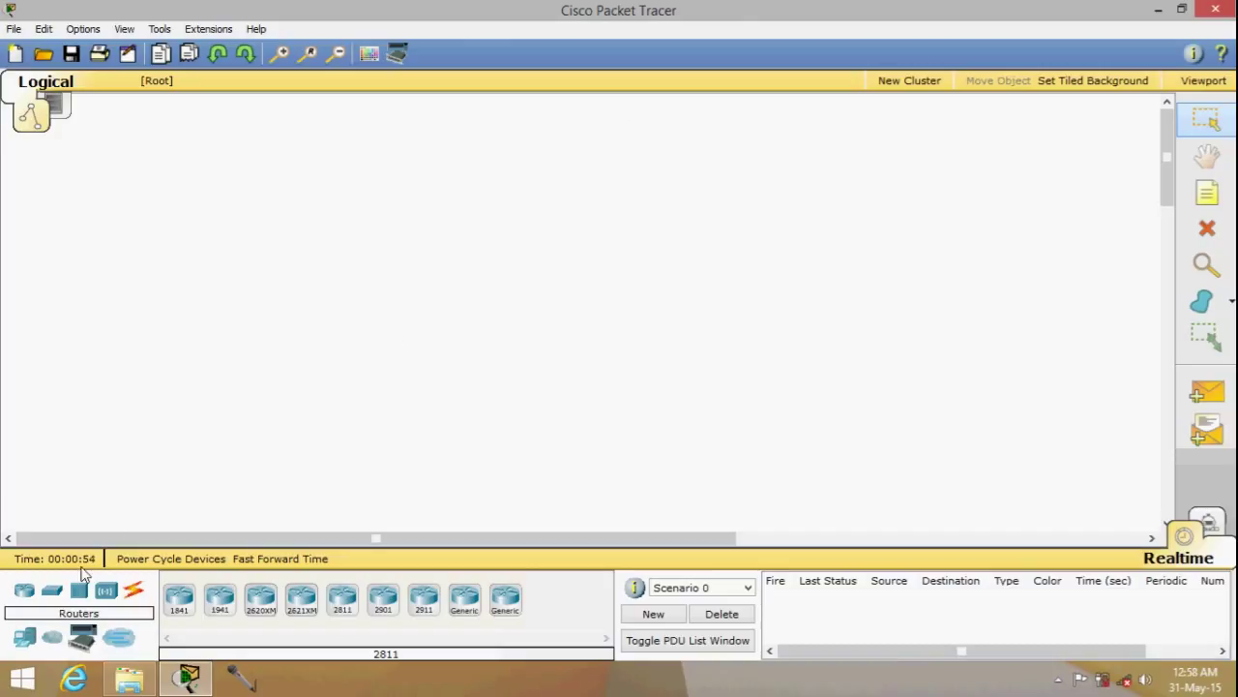
# Place four Generic PCs, PC0 to PC3, in a row across the workspace.
pyautogui.click(29, 646)
pyautogui.click(180, 599)
pyautogui.click(316, 418)
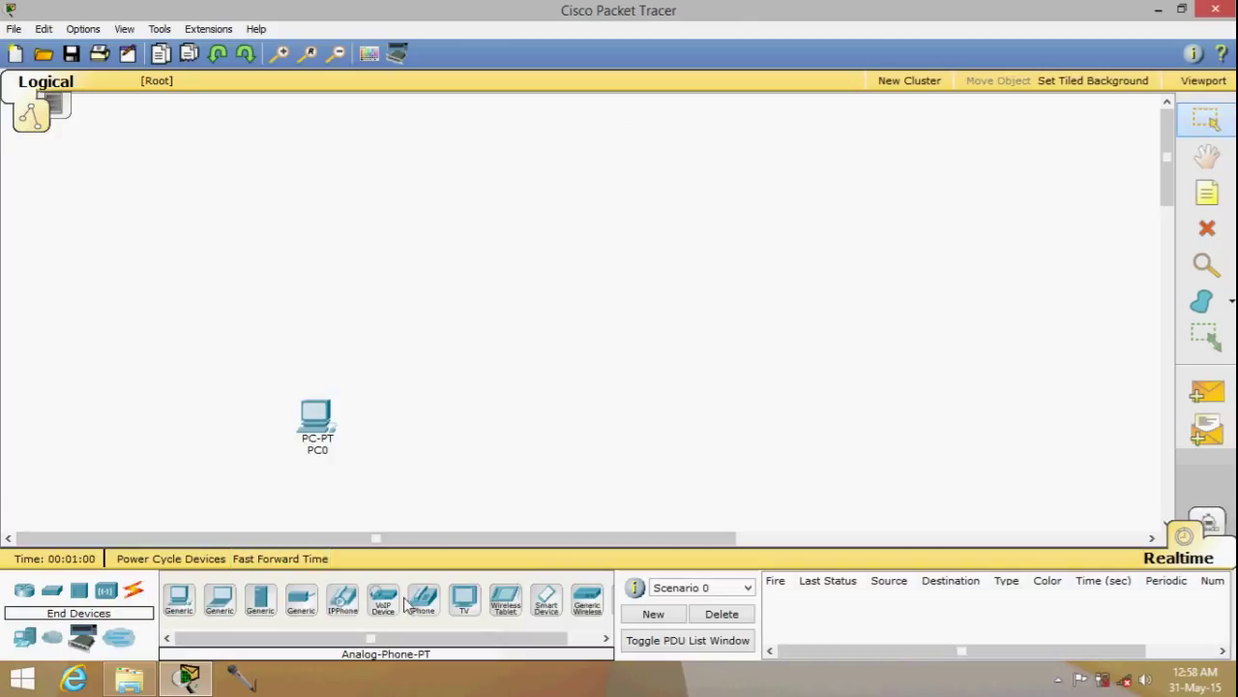
pyautogui.click(184, 609)
pyautogui.click(392, 420)
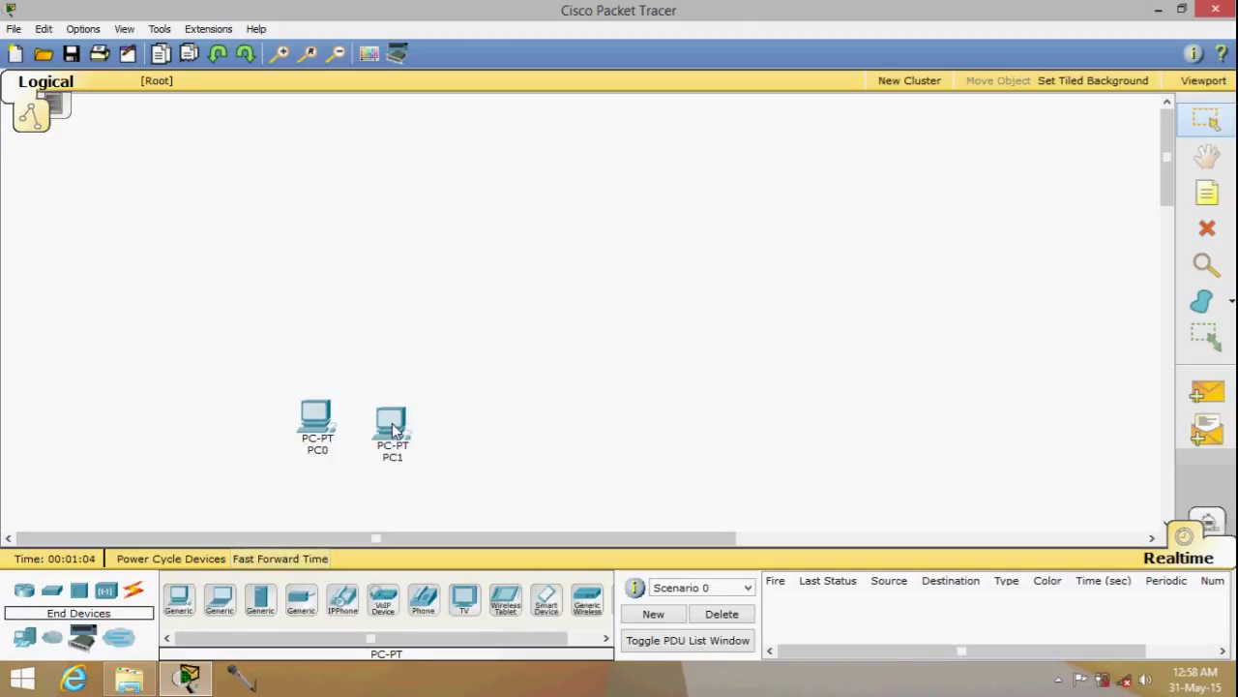
pyautogui.click(188, 614)
pyautogui.click(514, 417)
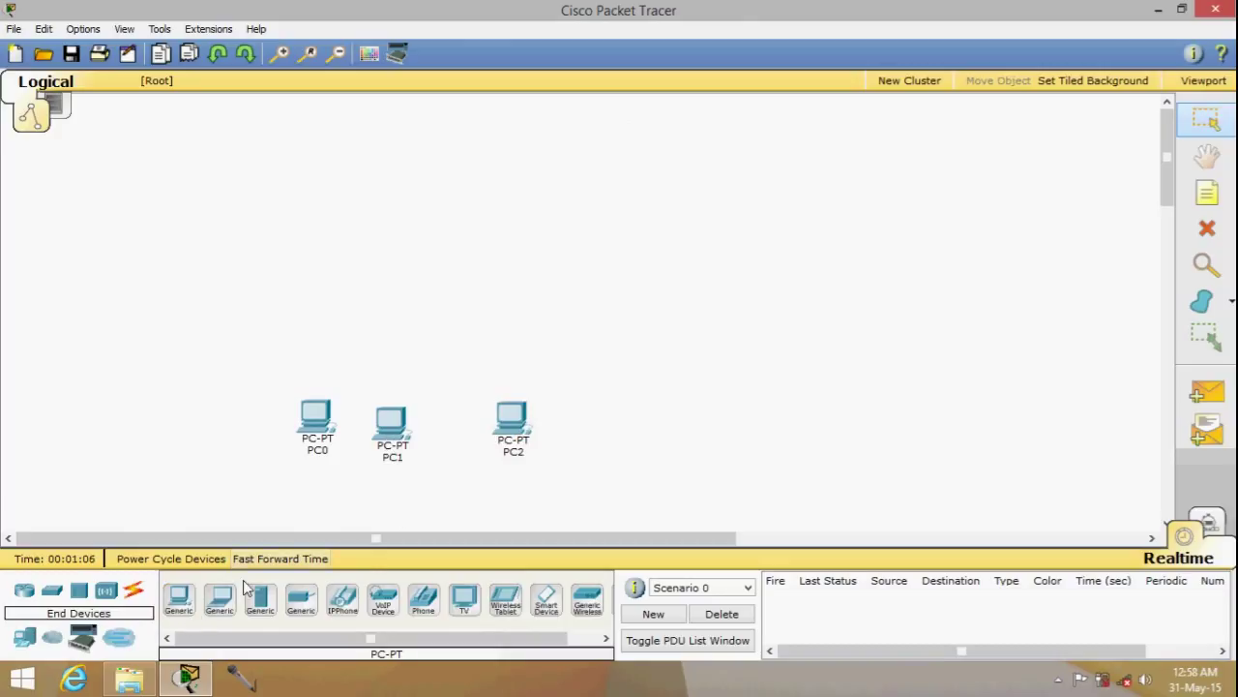
pyautogui.click(190, 601)
pyautogui.click(588, 423)
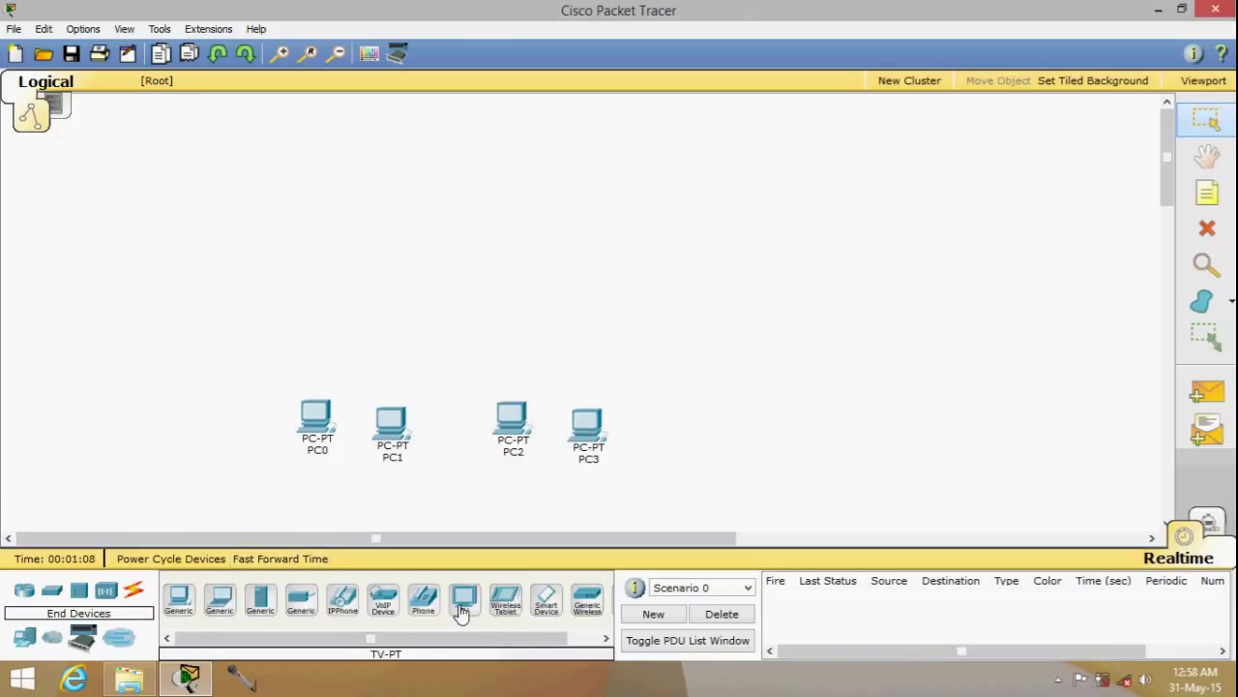
pyautogui.moveTo(602, 451); pyautogui.dragTo(607, 443)
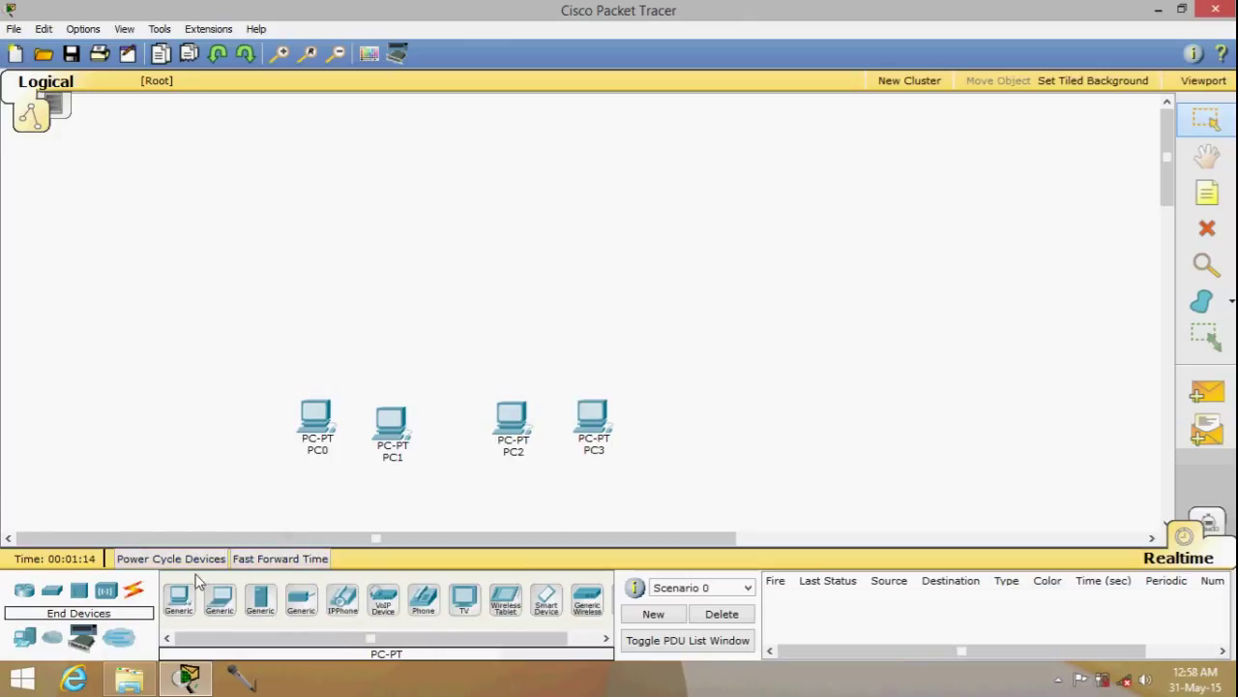
pyautogui.moveTo(392, 451); pyautogui.dragTo(334, 411)
# Add two 2950T-24 switches, Switch0 above PC0–PC1 and Switch1 above PC2–PC3.
pyautogui.click(278, 54)
pyautogui.scroll(-1, 619, 375)
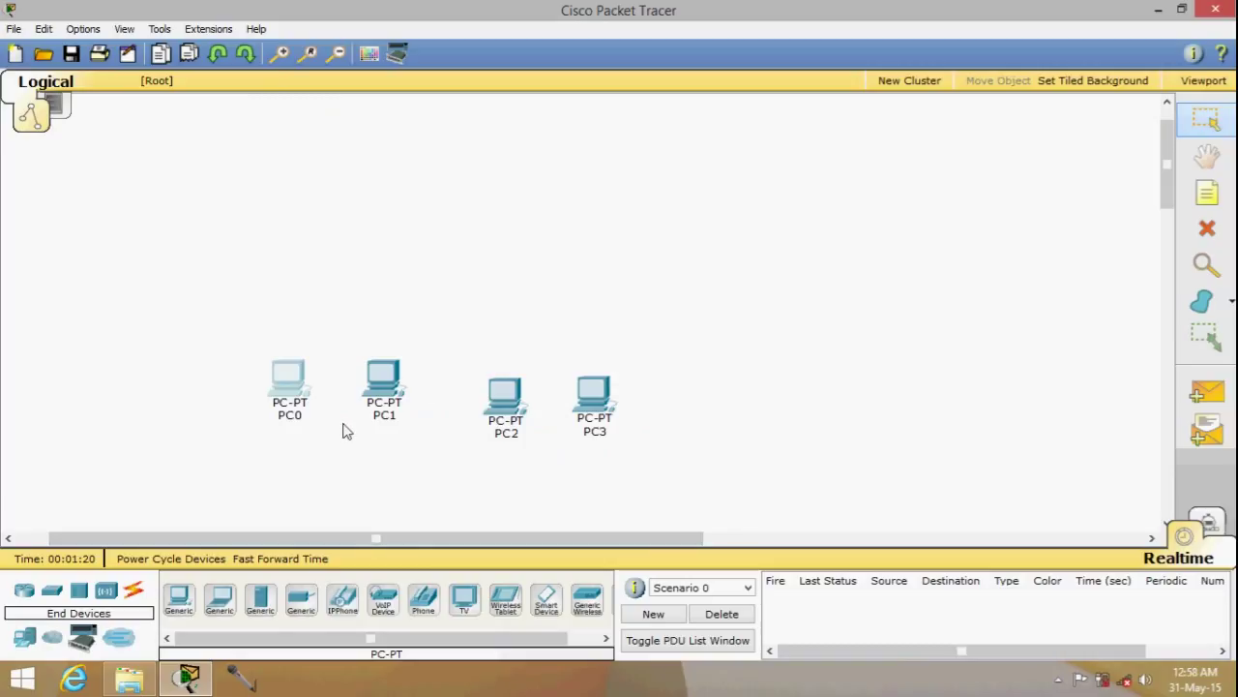
pyautogui.click(52, 590)
pyautogui.click(179, 599)
pyautogui.click(220, 599)
pyautogui.click(326, 292)
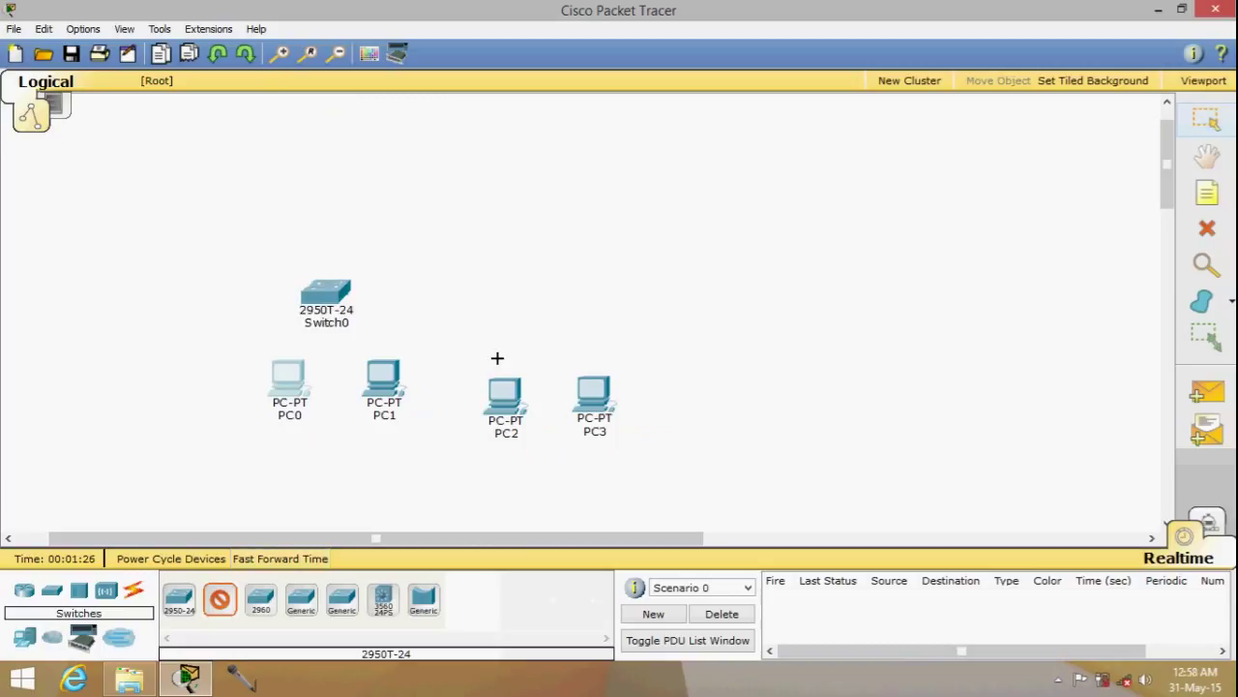
pyautogui.click(575, 301)
# Place an 1841 router, Router0, above the two switches.
pyautogui.click(24, 591)
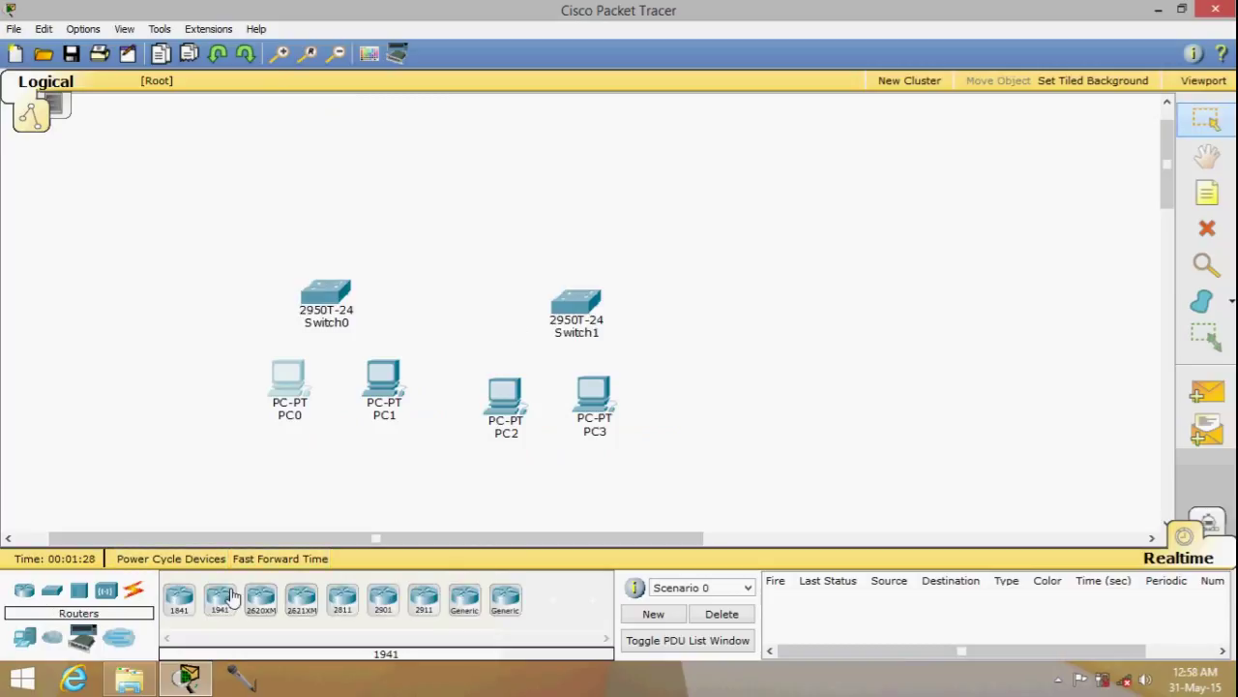
pyautogui.click(179, 599)
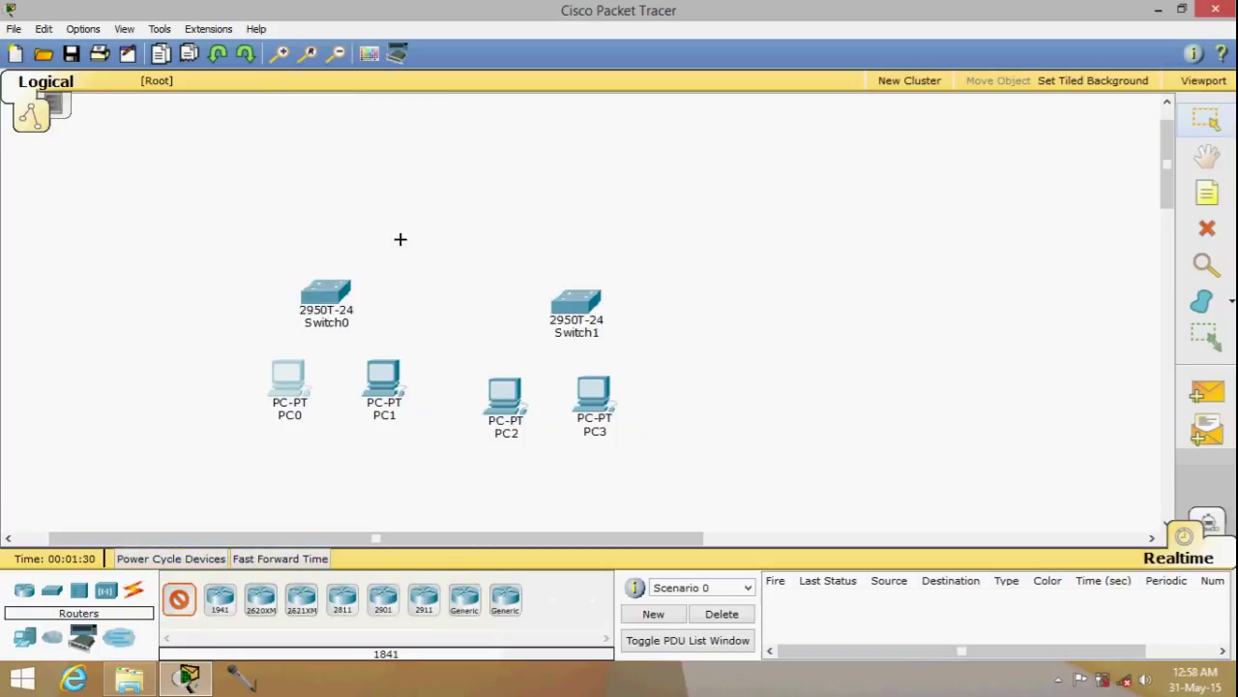
pyautogui.click(468, 196)
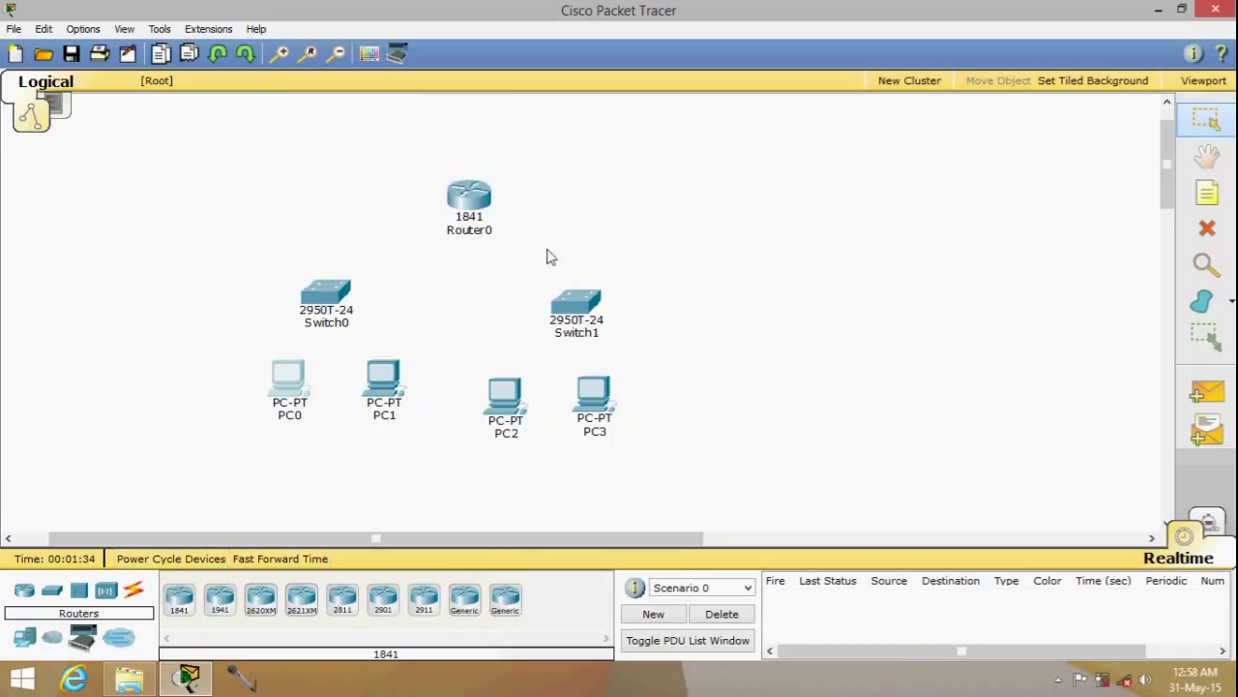
# Cable Router0 to Switch0 and Switch1 using the automatic connection type.
pyautogui.click(133, 597)
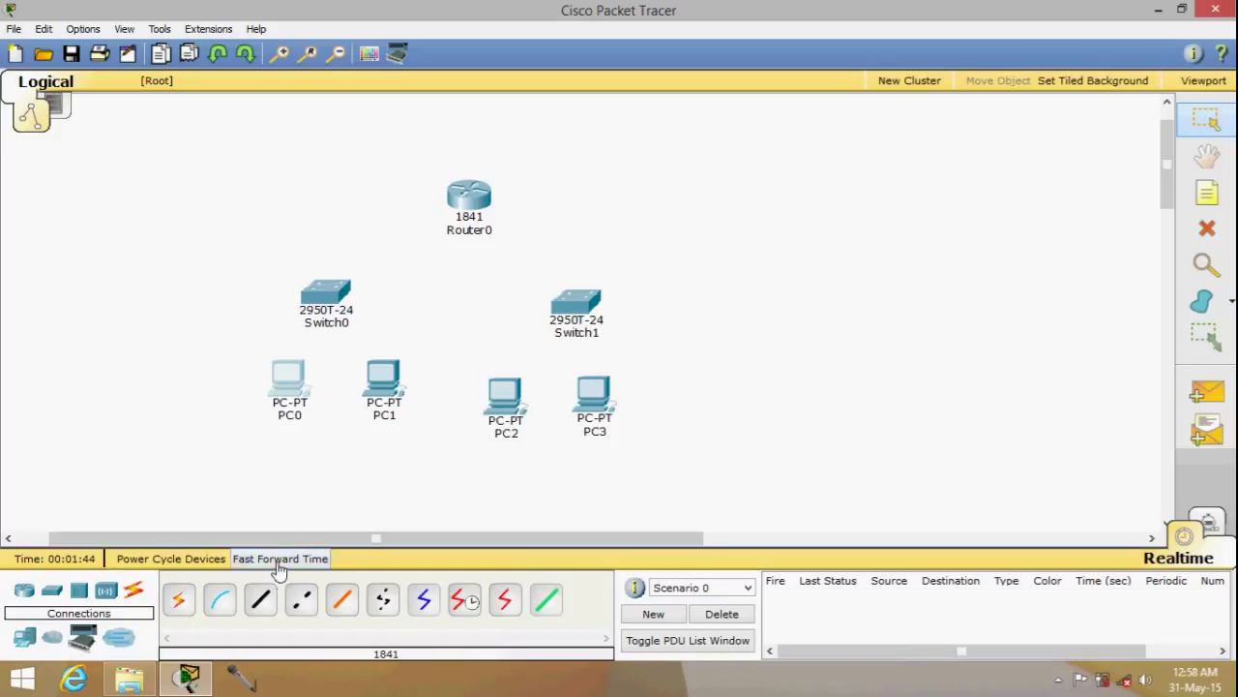
pyautogui.click(184, 607)
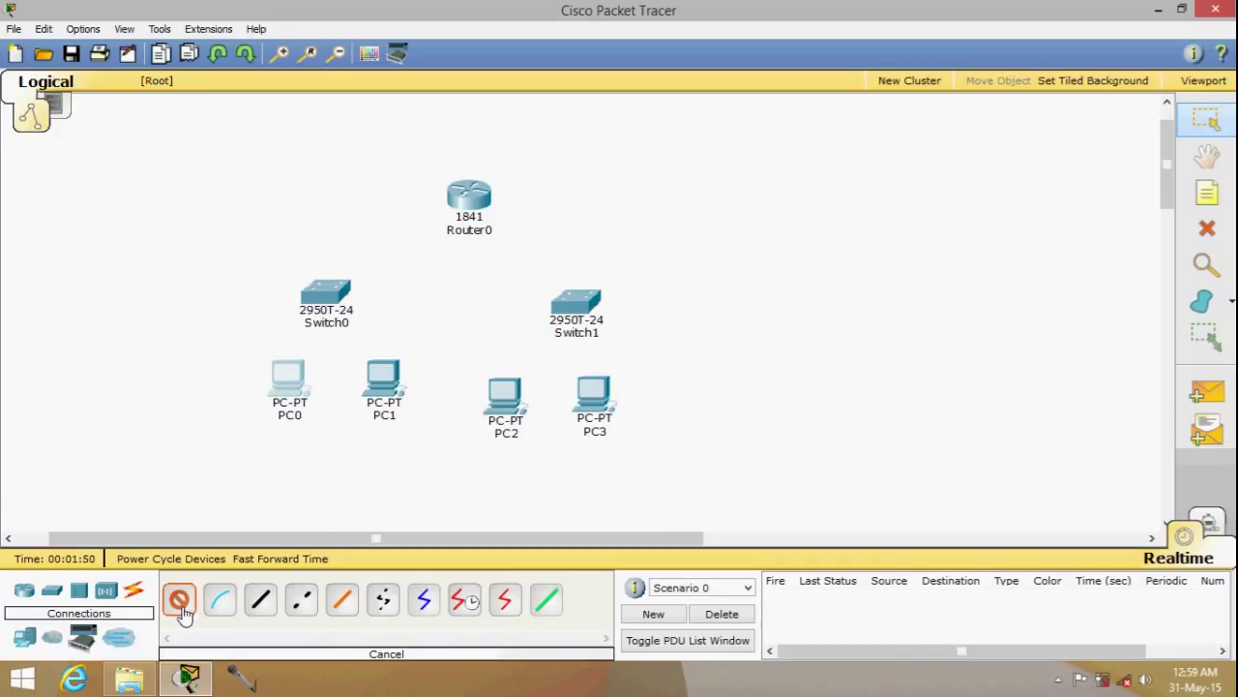
pyautogui.click(469, 199)
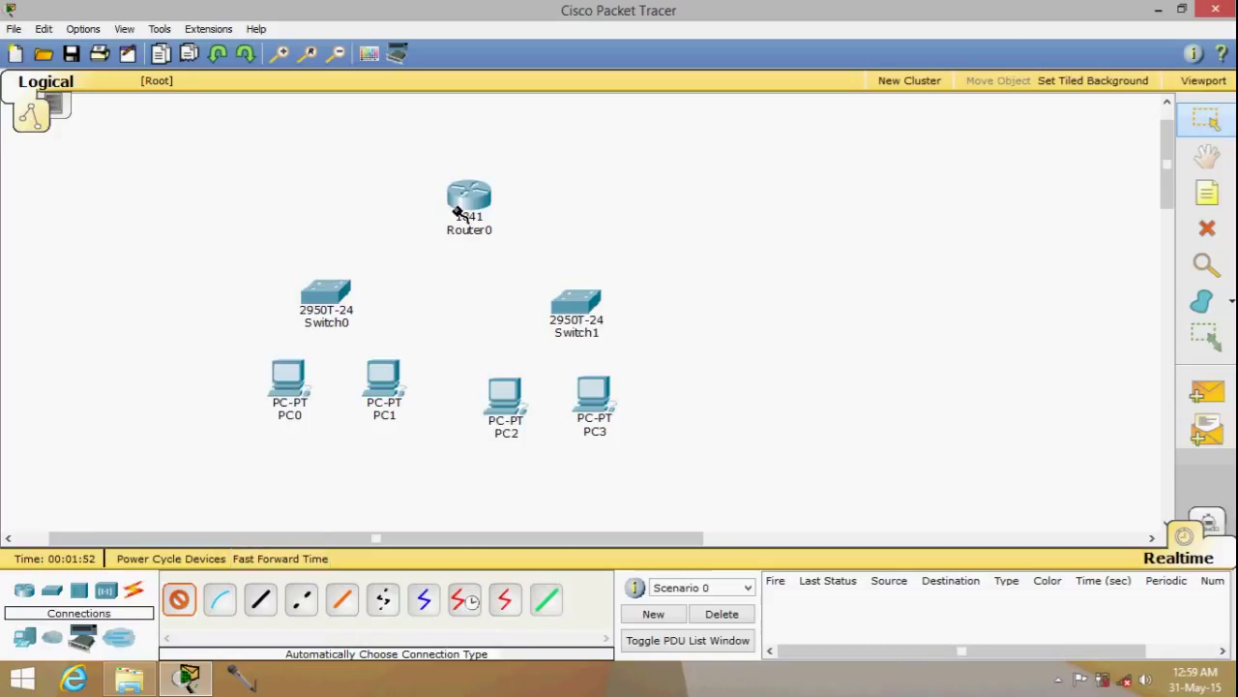
pyautogui.click(325, 293)
pyautogui.click(178, 600)
pyautogui.click(470, 198)
pyautogui.click(578, 302)
# Connect Switch0 to PC0 and PC1.
pyautogui.click(178, 600)
pyautogui.click(326, 293)
pyautogui.click(289, 377)
pyautogui.click(178, 599)
pyautogui.click(325, 293)
pyautogui.click(383, 377)
# Connect Switch1 to PC2 and PC3.
pyautogui.click(178, 599)
pyautogui.click(503, 392)
pyautogui.click(572, 301)
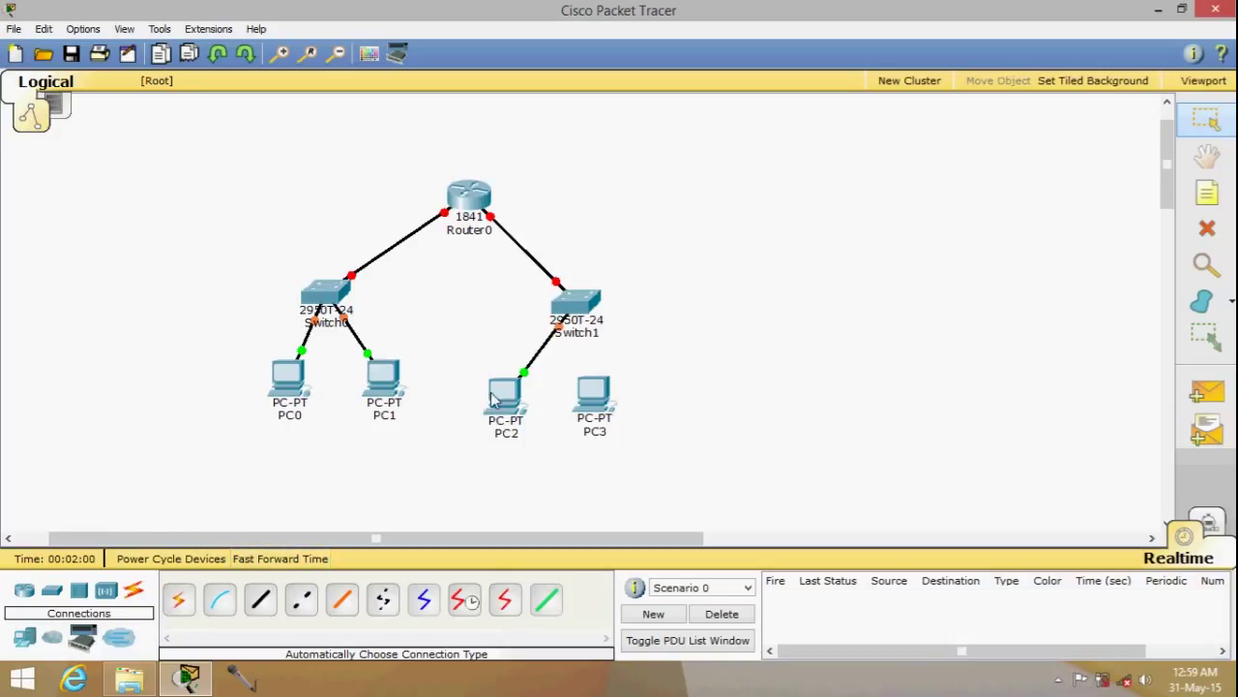
pyautogui.click(178, 600)
pyautogui.click(579, 308)
pyautogui.click(592, 389)
pyautogui.moveTo(348, 324)
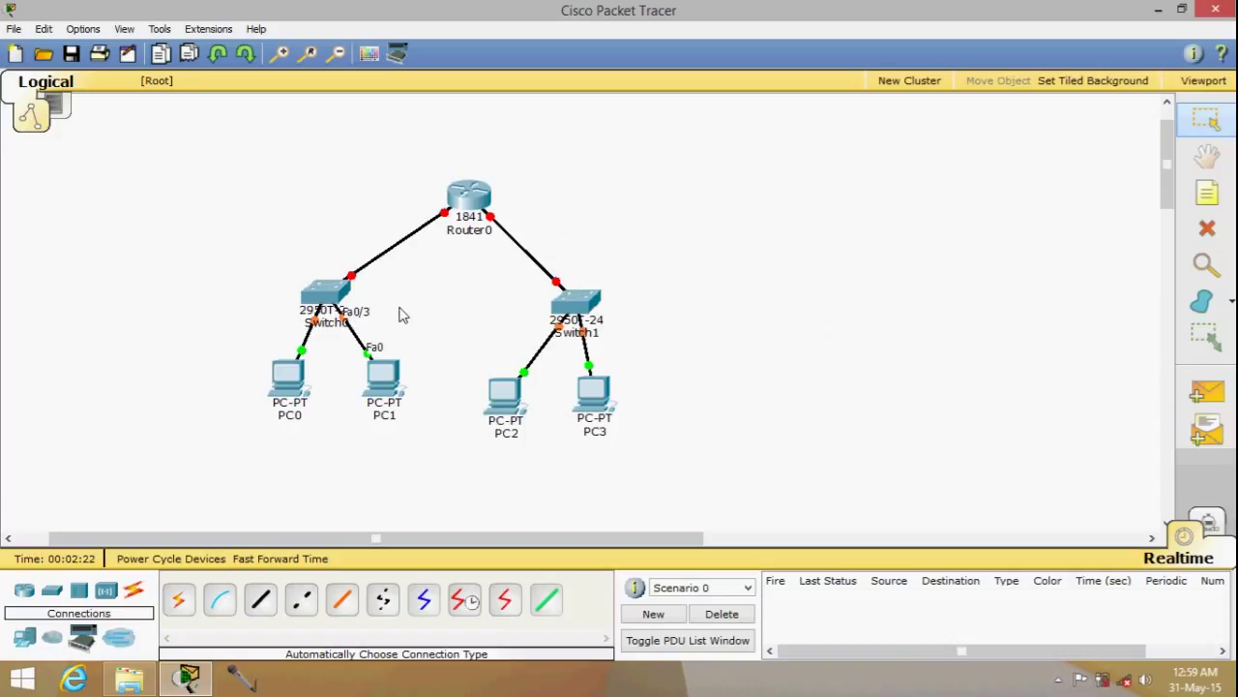
pyautogui.moveTo(362, 278)
pyautogui.moveTo(484, 218)
pyautogui.moveTo(287, 395)
pyautogui.moveTo(600, 438)
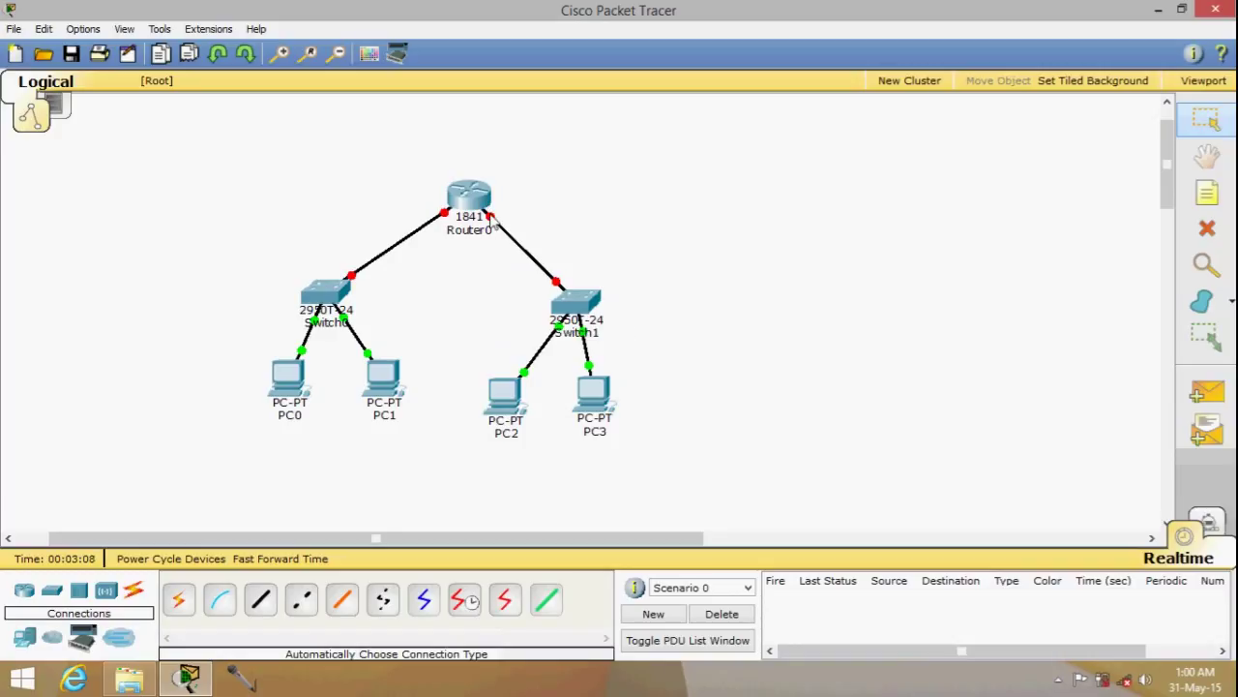
# Draw a large ellipse around the network and a small one around PC0, then delete both.
pyautogui.click(1231, 304)
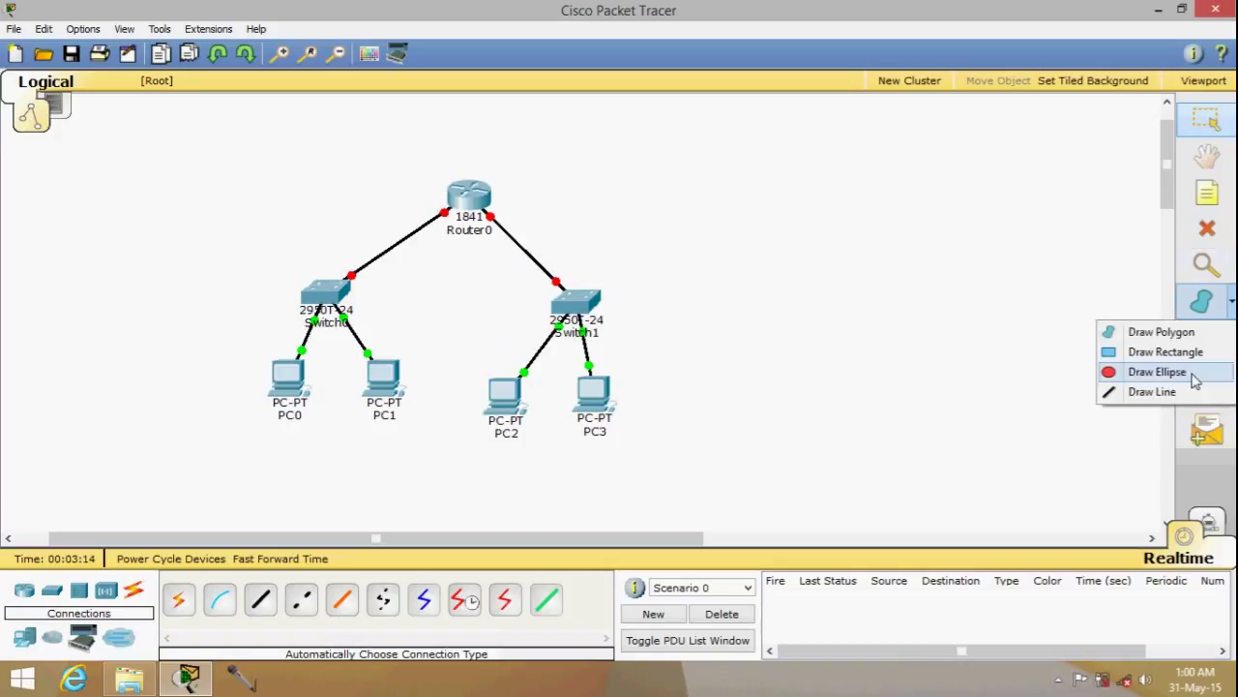
pyautogui.click(1157, 372)
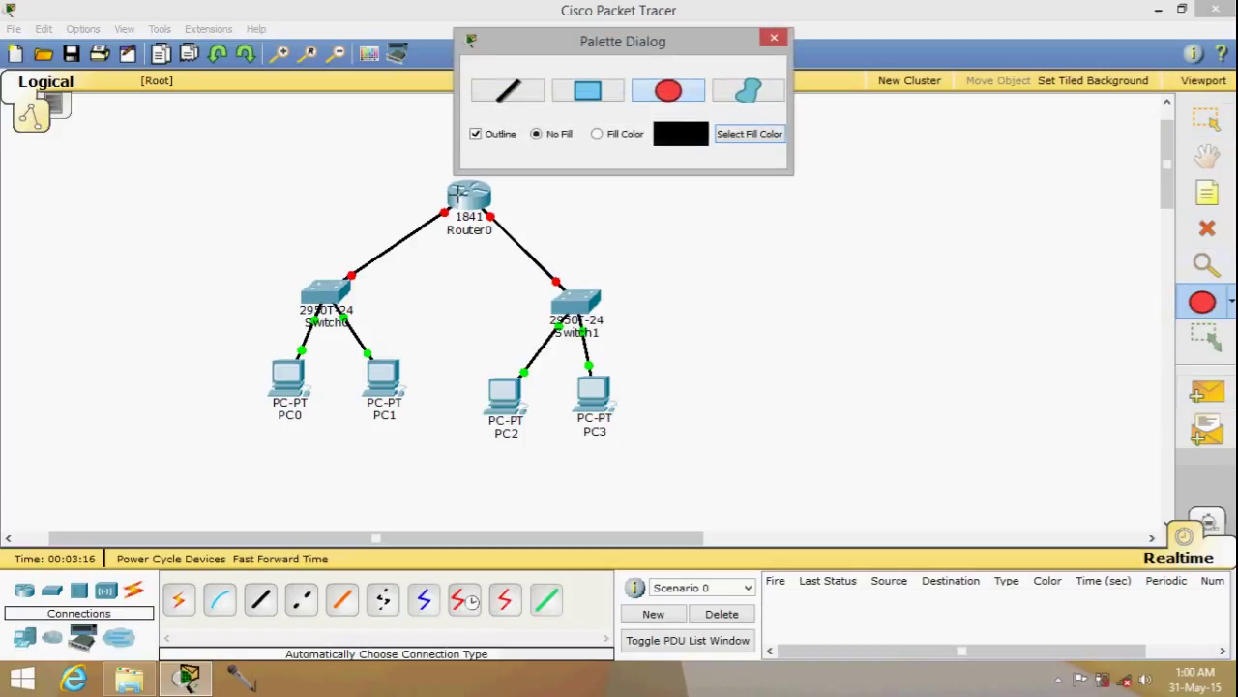
pyautogui.moveTo(429, 197)
pyautogui.mouseDown()
pyautogui.moveTo(633, 415)
pyautogui.moveTo(677, 441)
pyautogui.mouseUp()
pyautogui.moveTo(267, 368); pyautogui.dragTo(315, 398)
pyautogui.click(1208, 228)
pyautogui.click(200, 174)
pyautogui.click(256, 339)
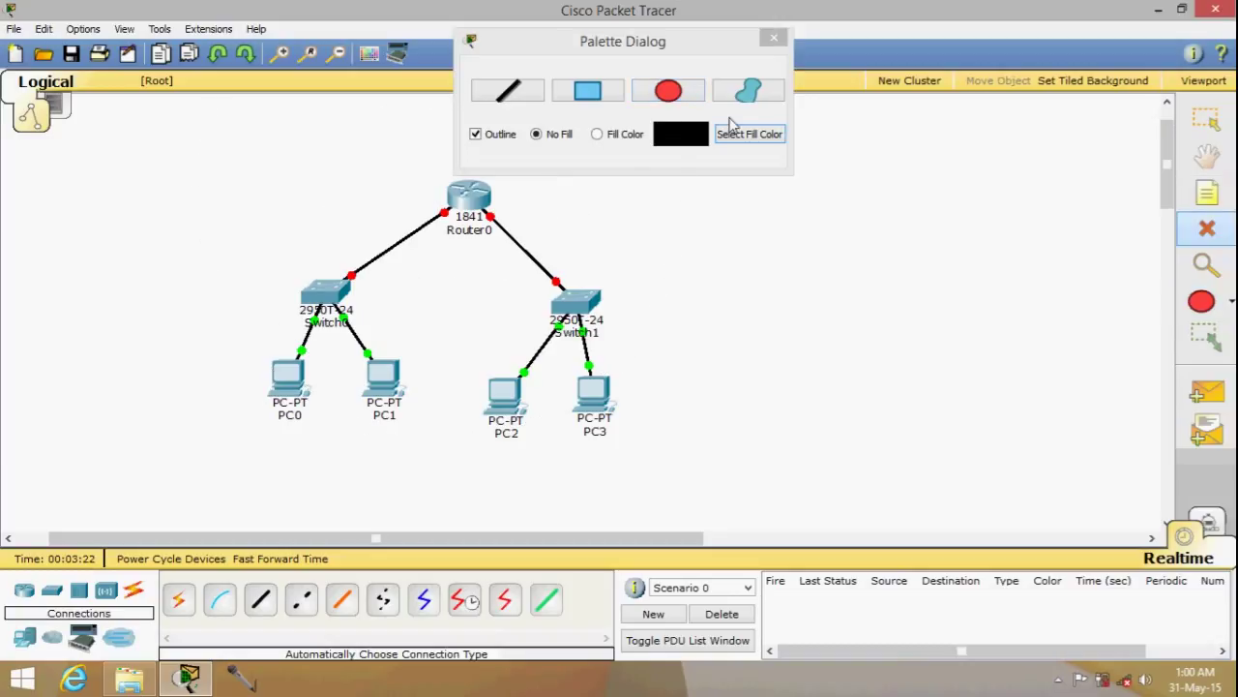
# Draw a circle and move it over the Router0–Switch0 link.
pyautogui.click(679, 95)
pyautogui.moveTo(351, 155)
pyautogui.mouseDown()
pyautogui.moveTo(351, 222)
pyautogui.moveTo(306, 207)
pyautogui.mouseUp()
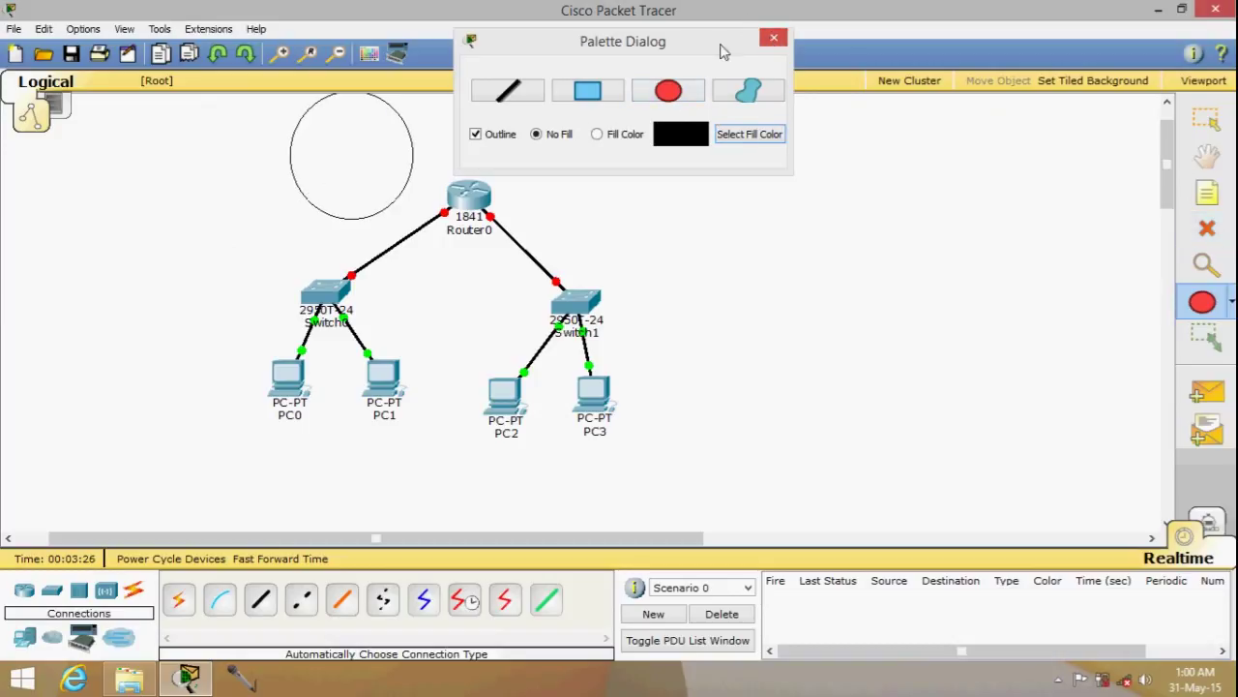
pyautogui.moveTo(757, 43); pyautogui.dragTo(836, 48)
pyautogui.click(852, 44)
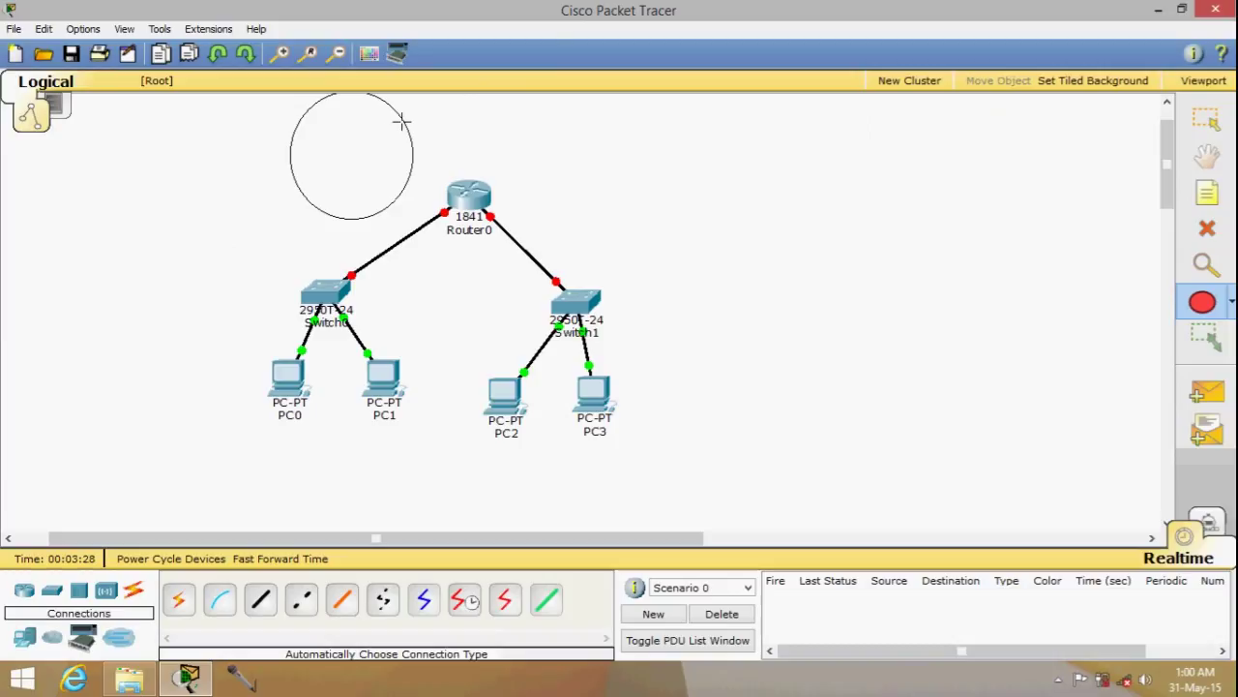
pyautogui.press('Escape')
pyautogui.moveTo(401, 122); pyautogui.dragTo(457, 206)
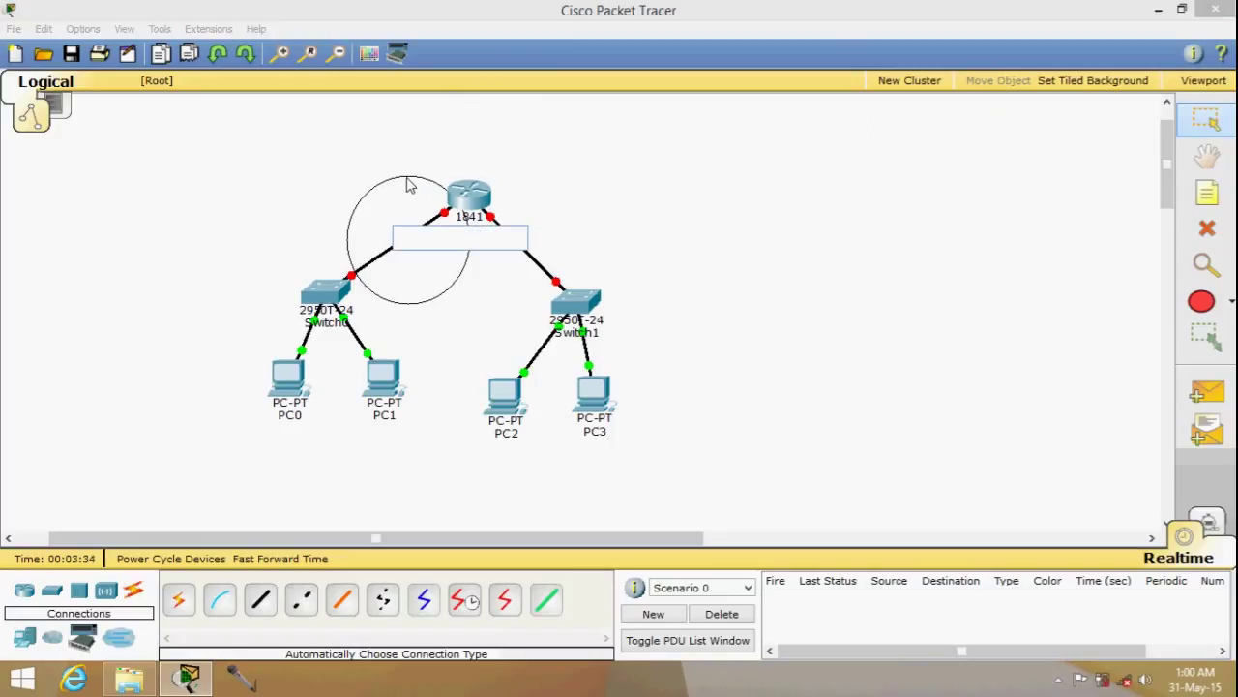
# Draw a second circle over the Router0–Switch1 link, removing a stray small circle.
pyautogui.click(1231, 304)
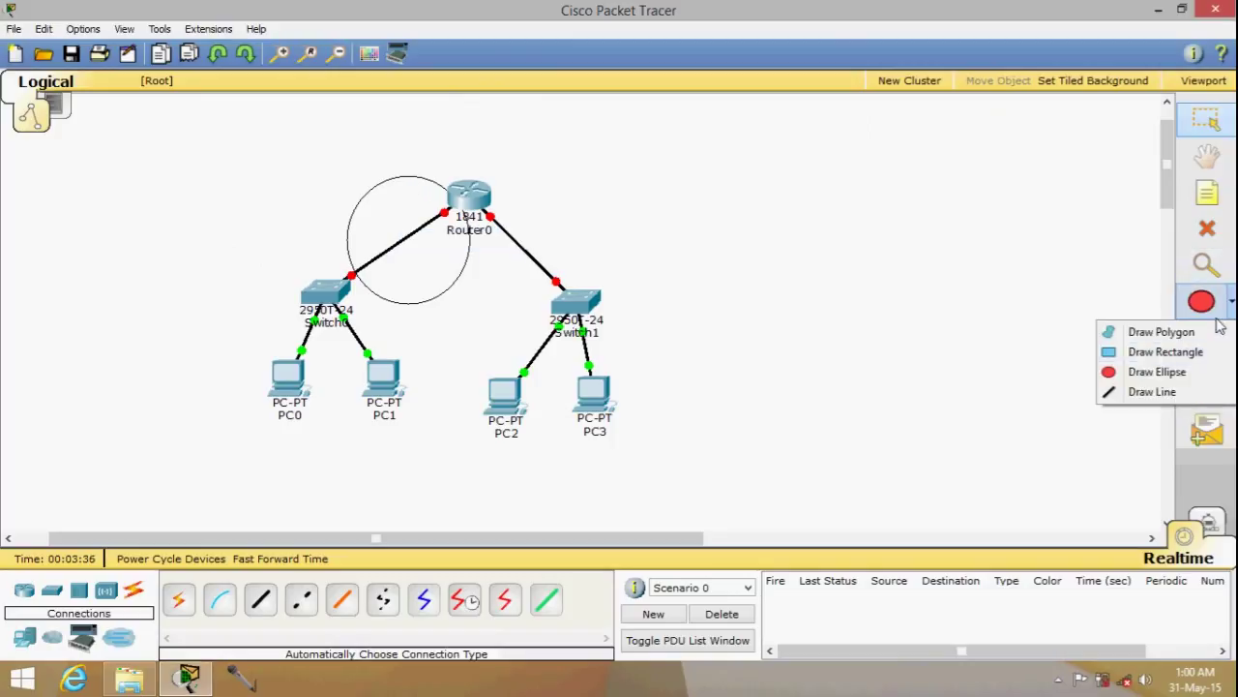
pyautogui.click(1122, 370)
pyautogui.click(736, 238)
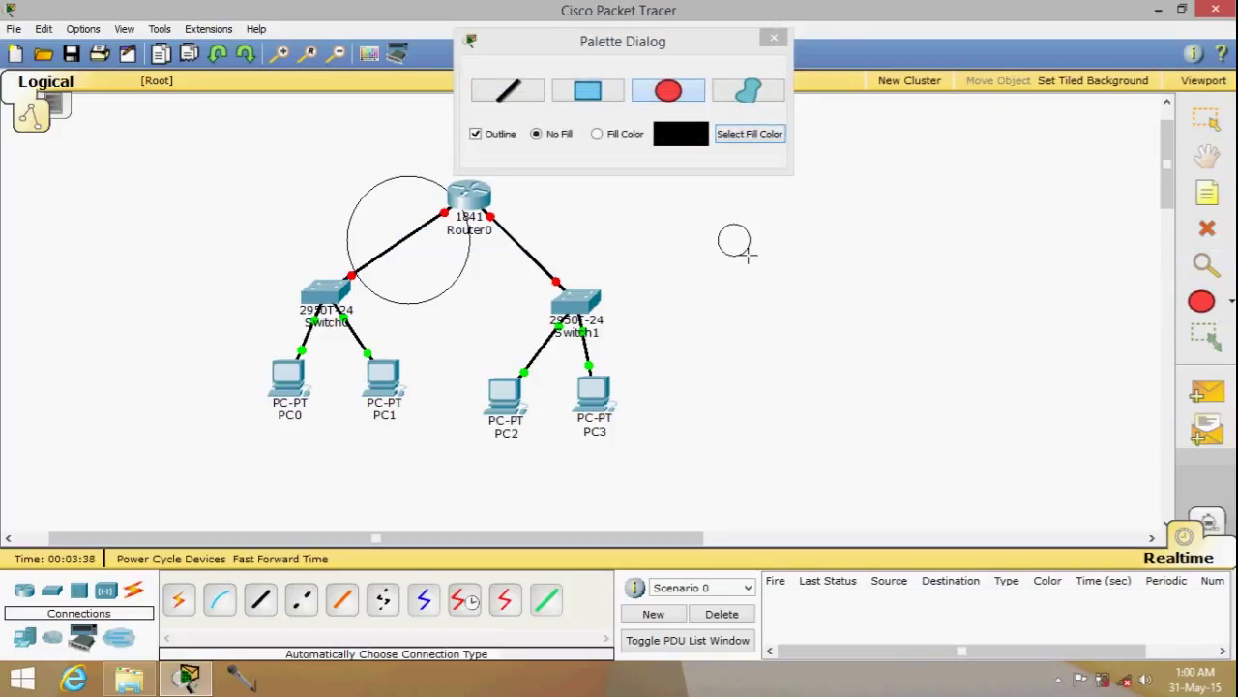
pyautogui.moveTo(760, 249); pyautogui.dragTo(844, 271)
pyautogui.click(774, 39)
pyautogui.press('Delete')
pyautogui.click(736, 225)
pyautogui.press('Escape')
pyautogui.moveTo(820, 191); pyautogui.dragTo(556, 183)
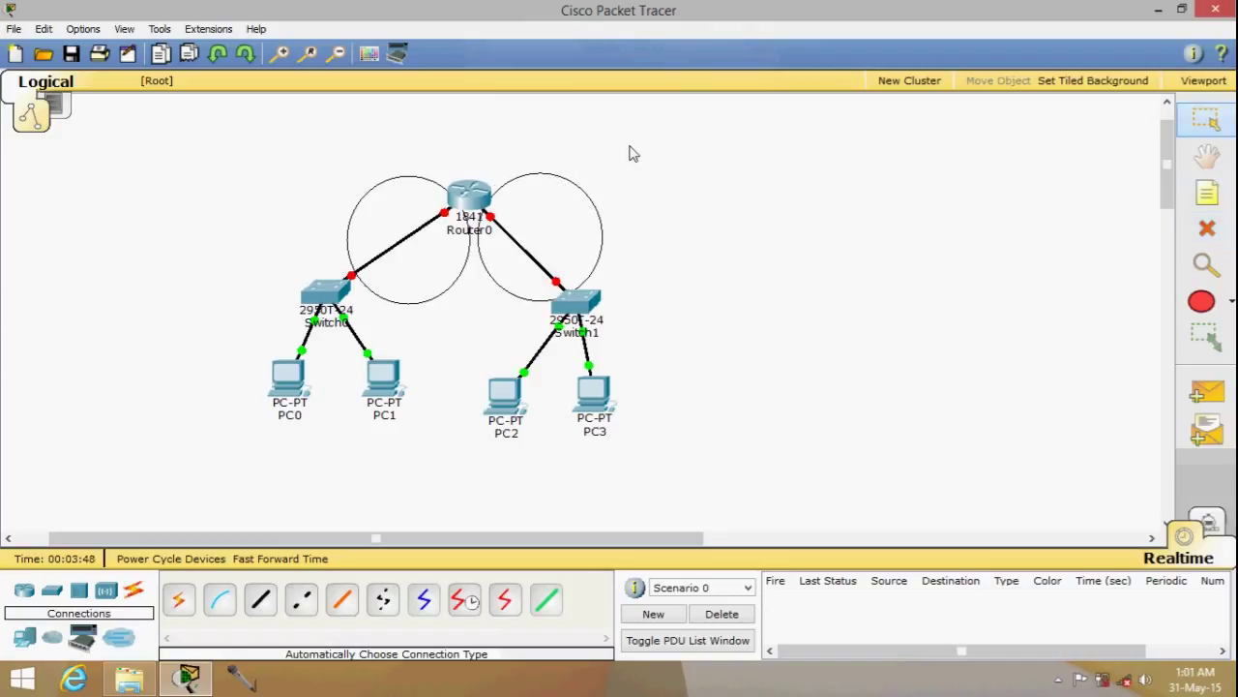
# Delete both circle annotations around the router links.
pyautogui.click(1208, 228)
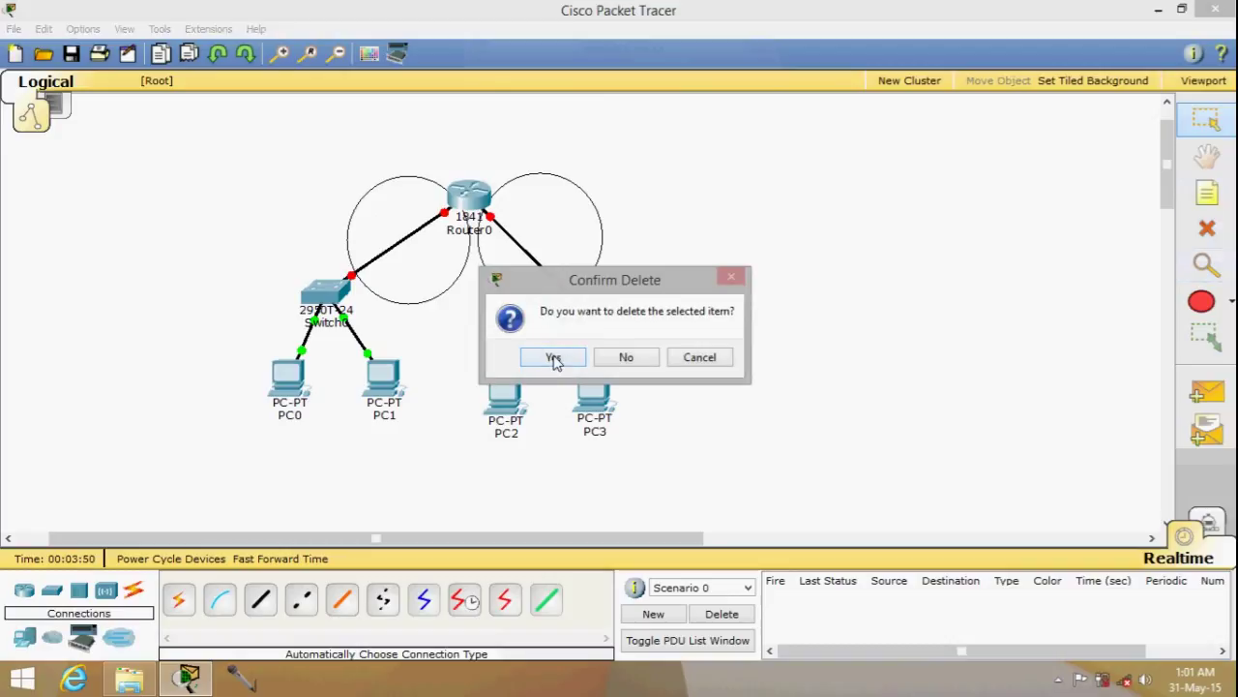
pyautogui.click(693, 359)
pyautogui.click(1208, 228)
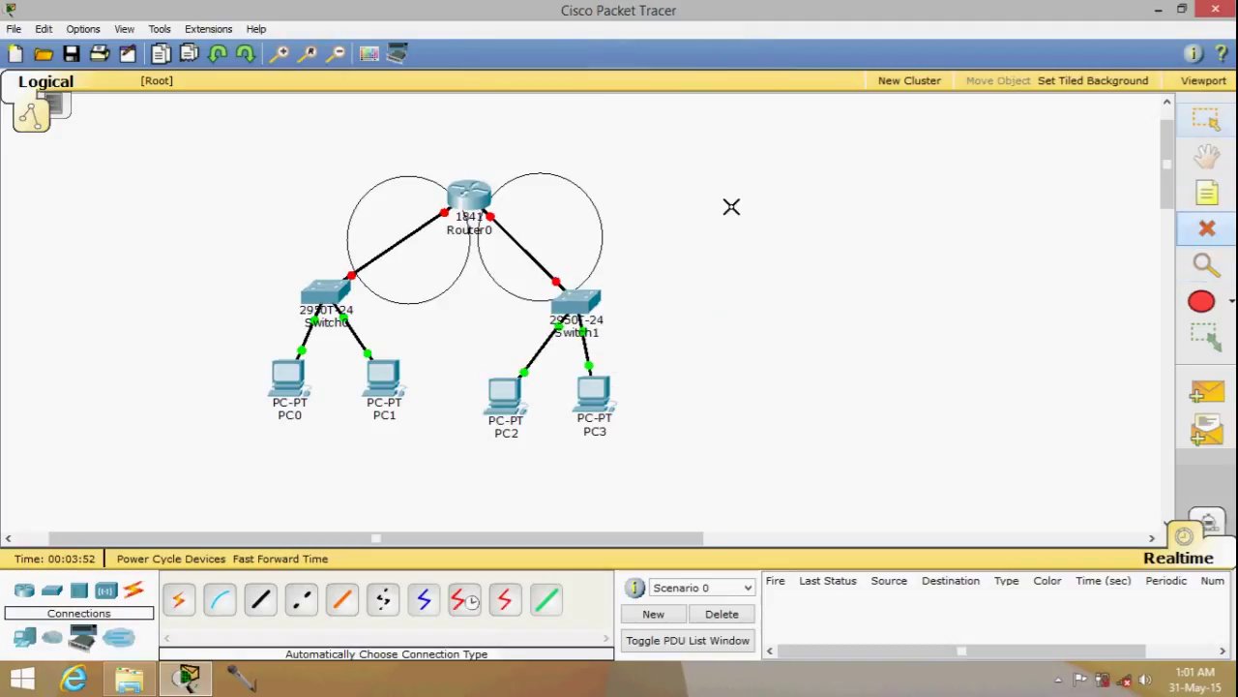
pyautogui.click(414, 178)
pyautogui.click(551, 175)
pyautogui.press('Escape')
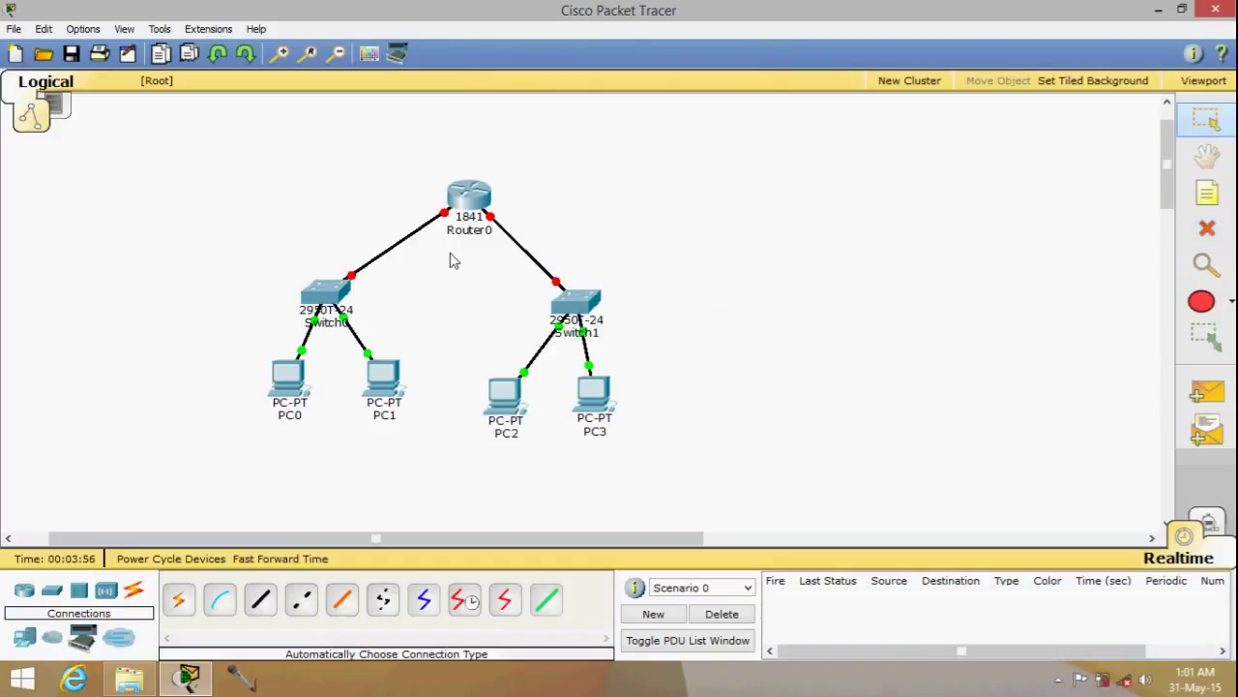
# Open Router0's device window and drag it aside so the switches stay visible.
pyautogui.moveTo(462, 237)
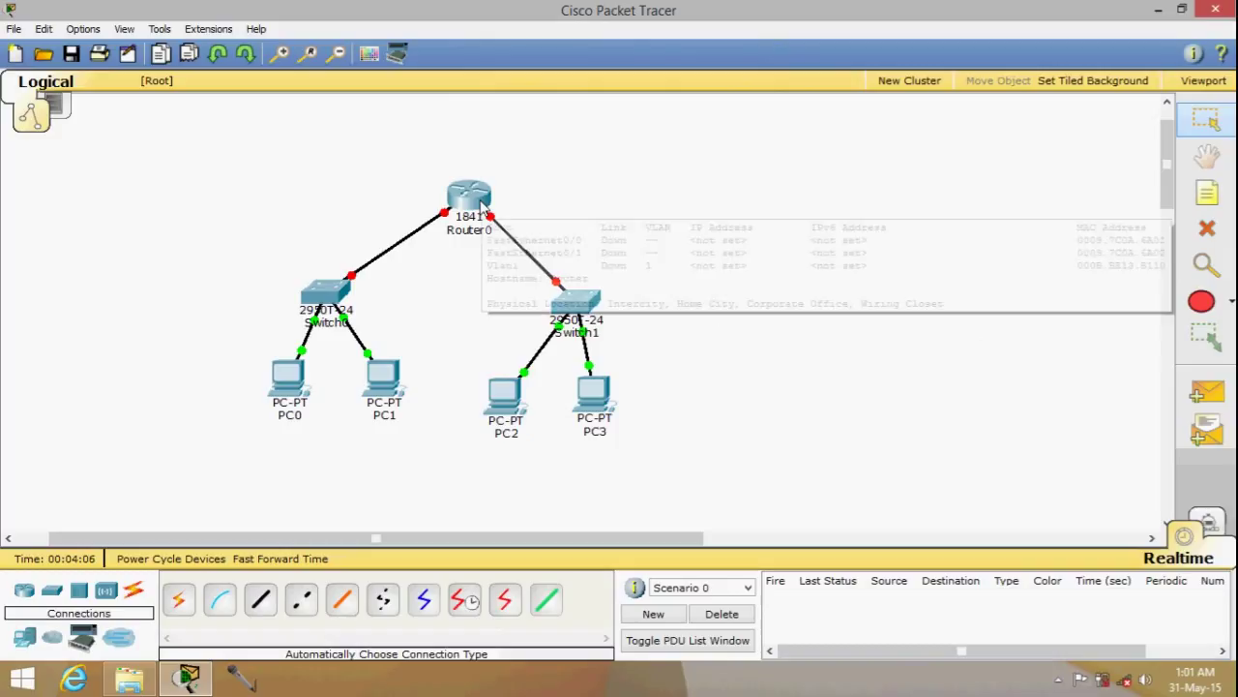
pyautogui.click(481, 205)
pyautogui.moveTo(645, 121); pyautogui.dragTo(780, 163)
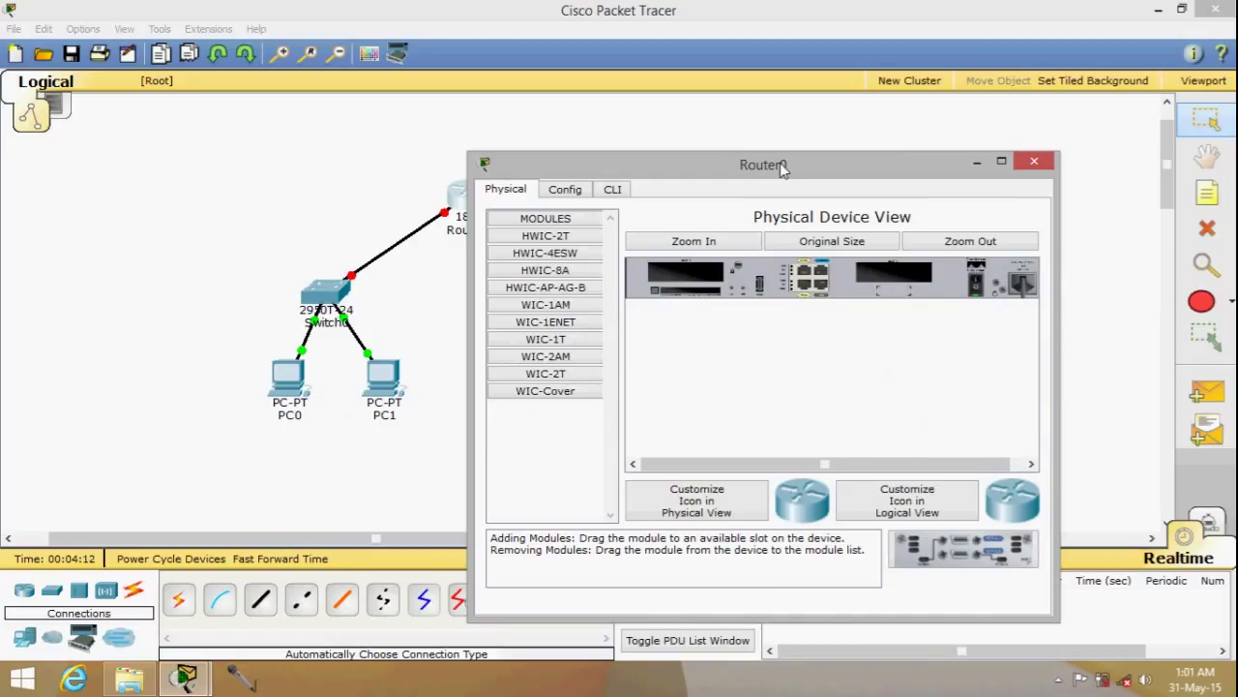
pyautogui.moveTo(780, 162); pyautogui.dragTo(954, 168)
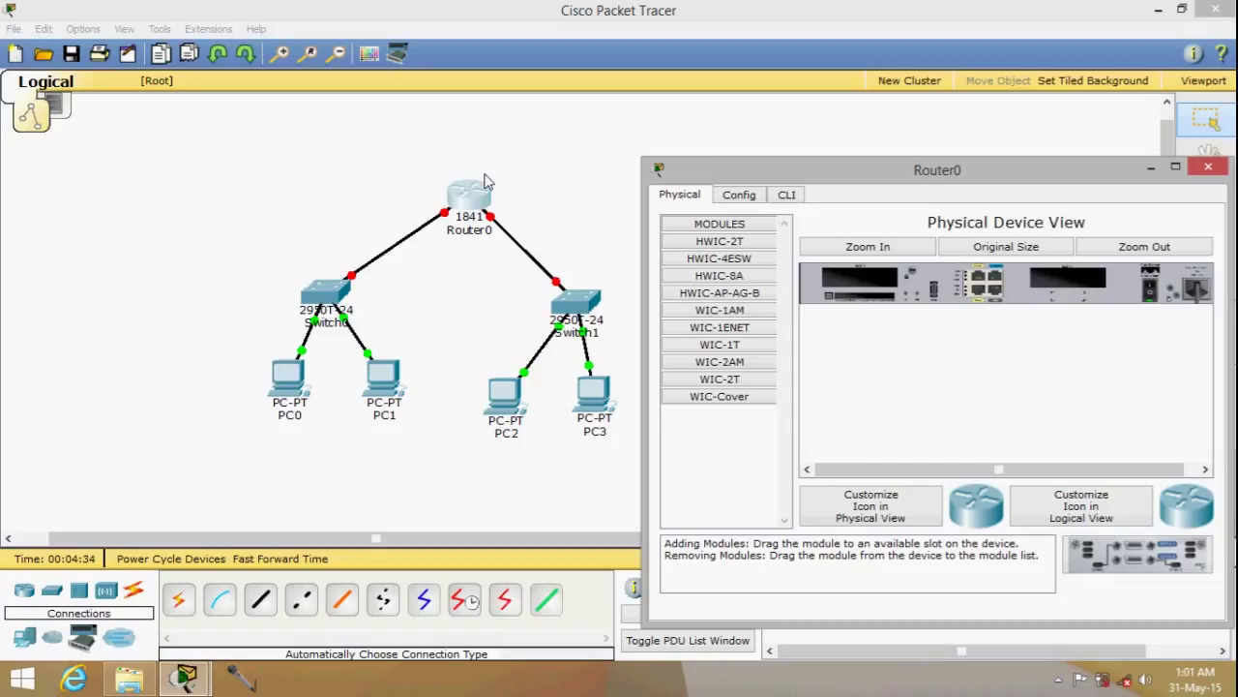
pyautogui.moveTo(765, 175); pyautogui.dragTo(817, 124)
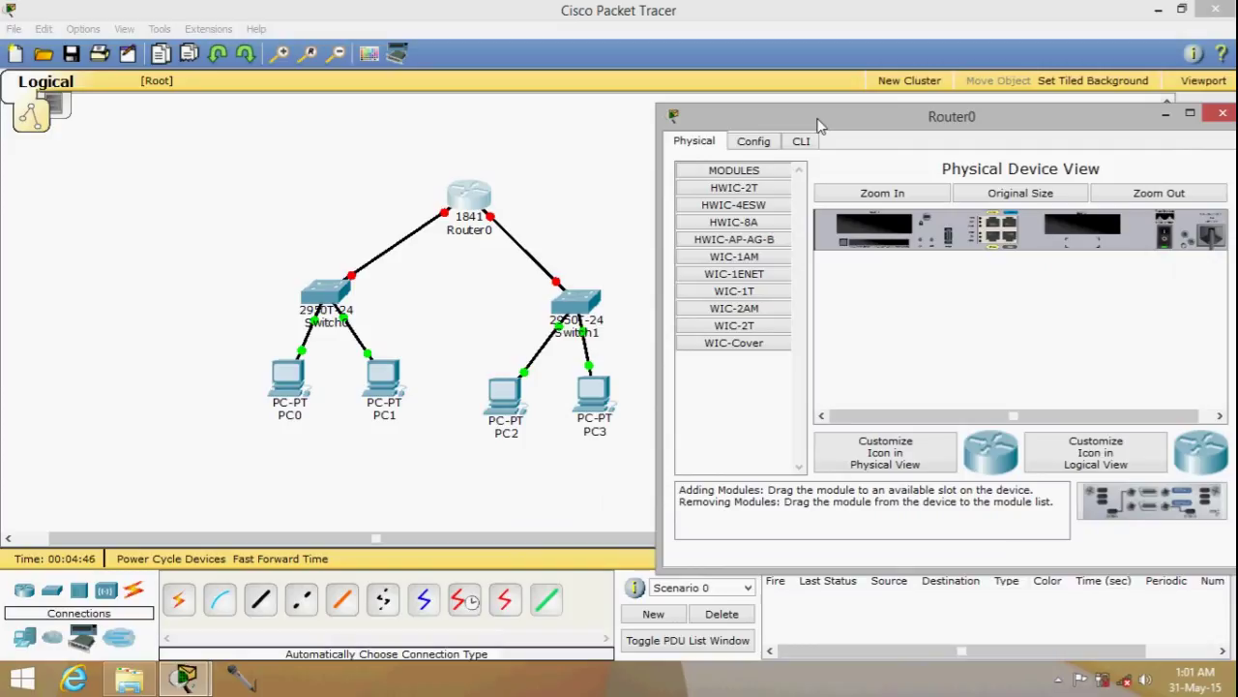
pyautogui.moveTo(818, 124); pyautogui.dragTo(725, 131)
# View Router0's Config settings, then close, reopen and close its window again.
pyautogui.click(635, 165)
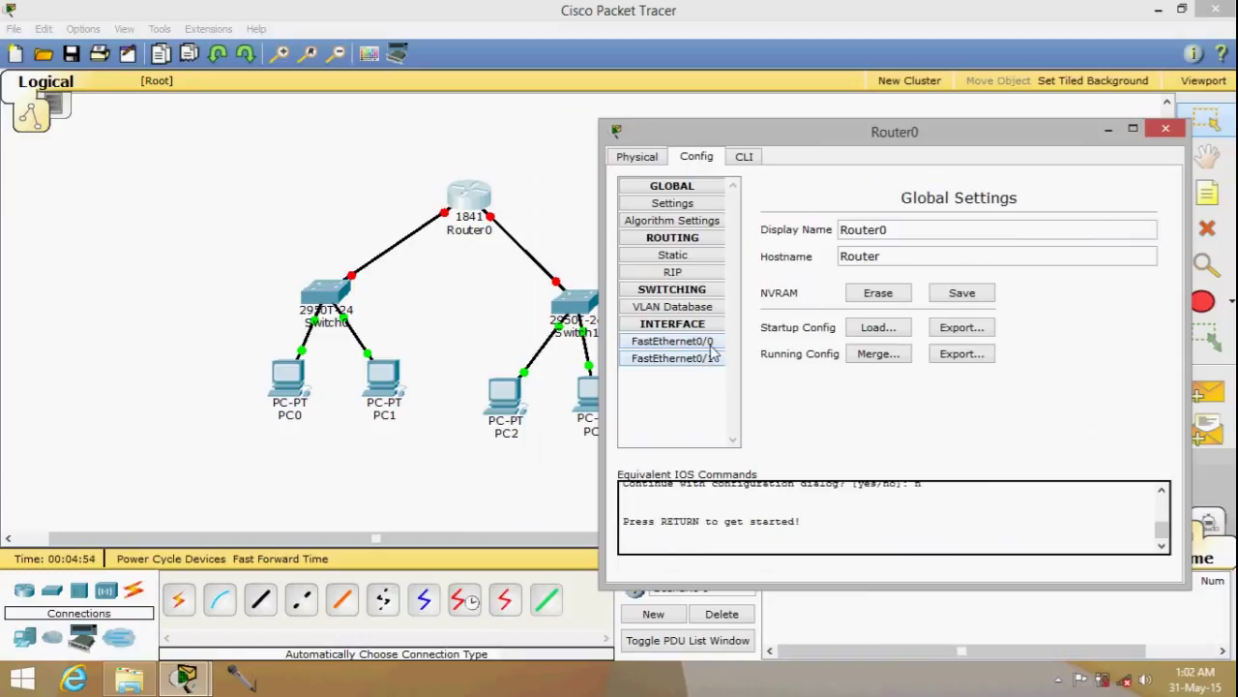
pyautogui.click(1166, 129)
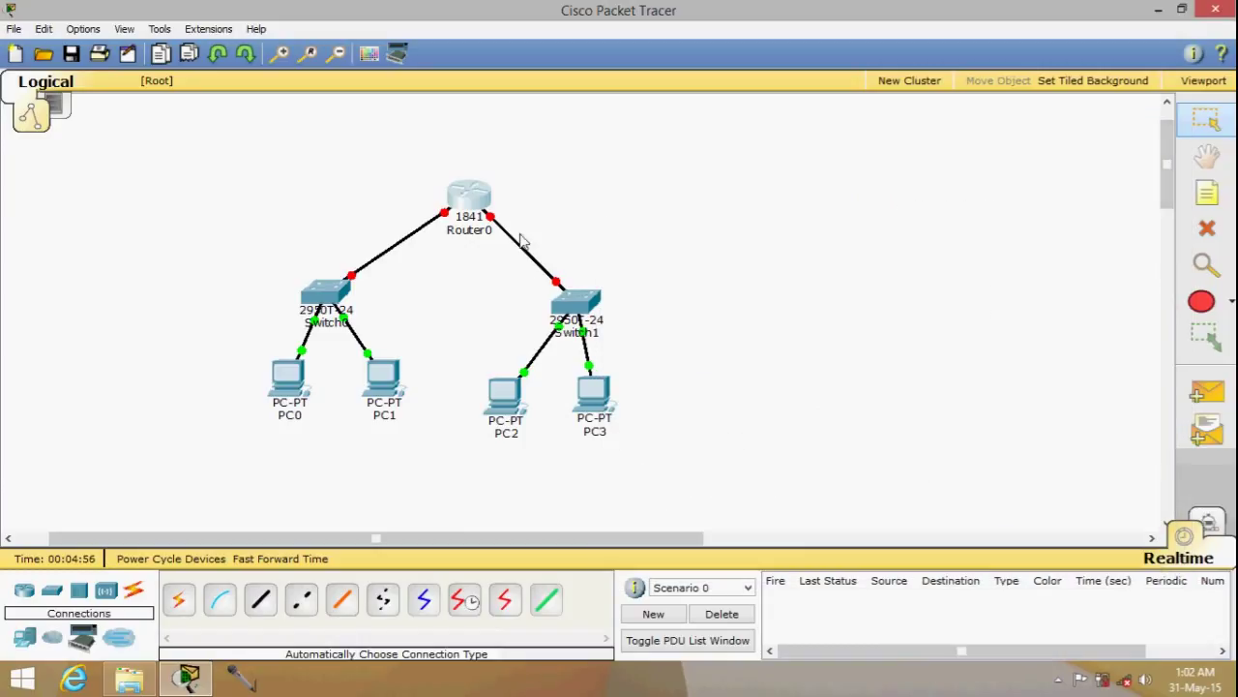
pyautogui.click(448, 220)
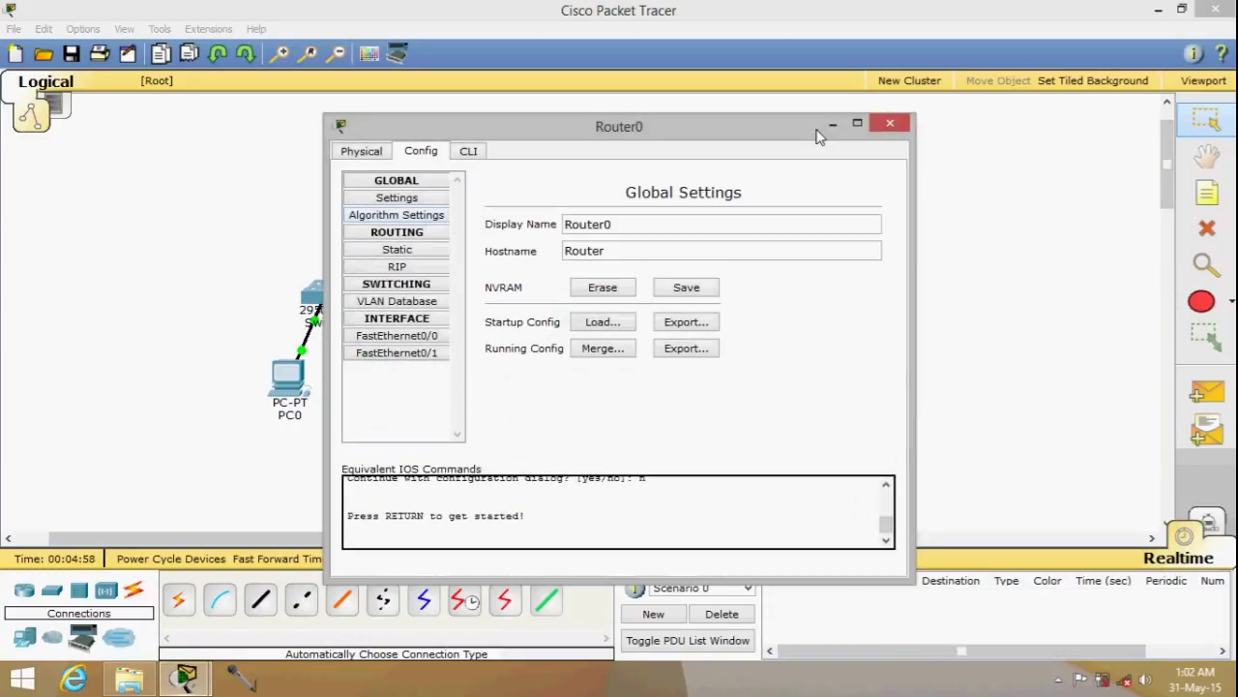
pyautogui.click(890, 125)
pyautogui.moveTo(447, 219)
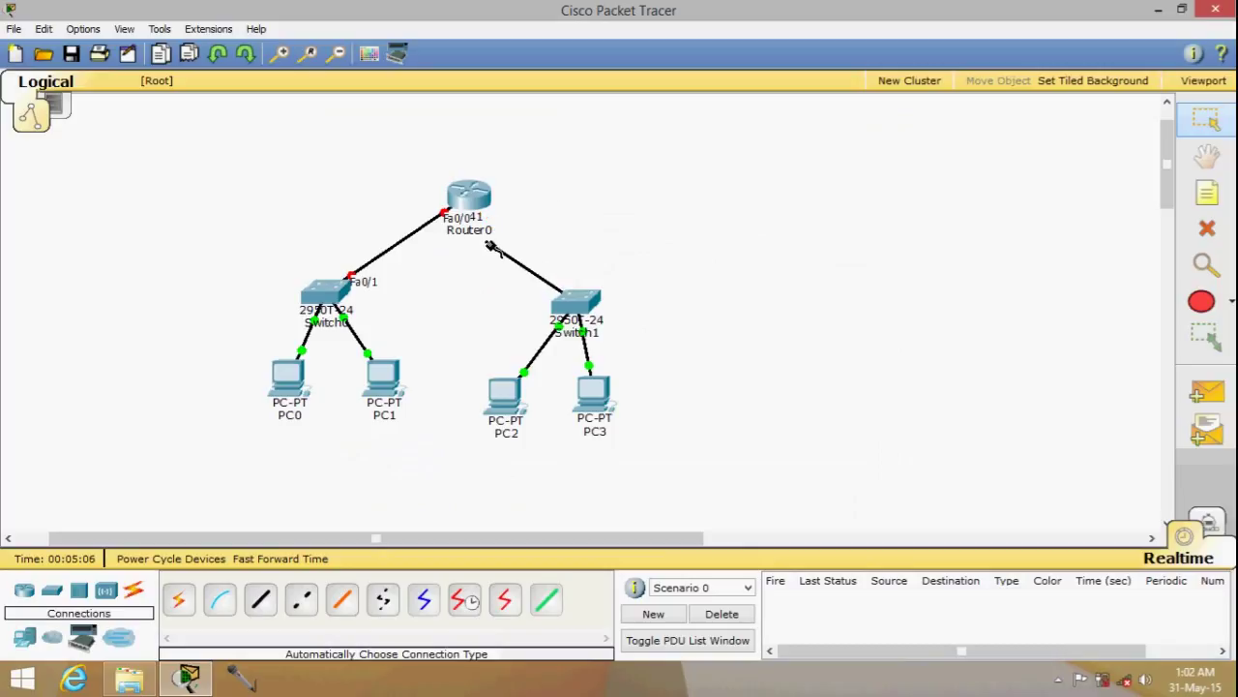
# Re-cable Router0 to Switch1 on Fa0/1 and open Router0's window beside the topology.
pyautogui.click(470, 196)
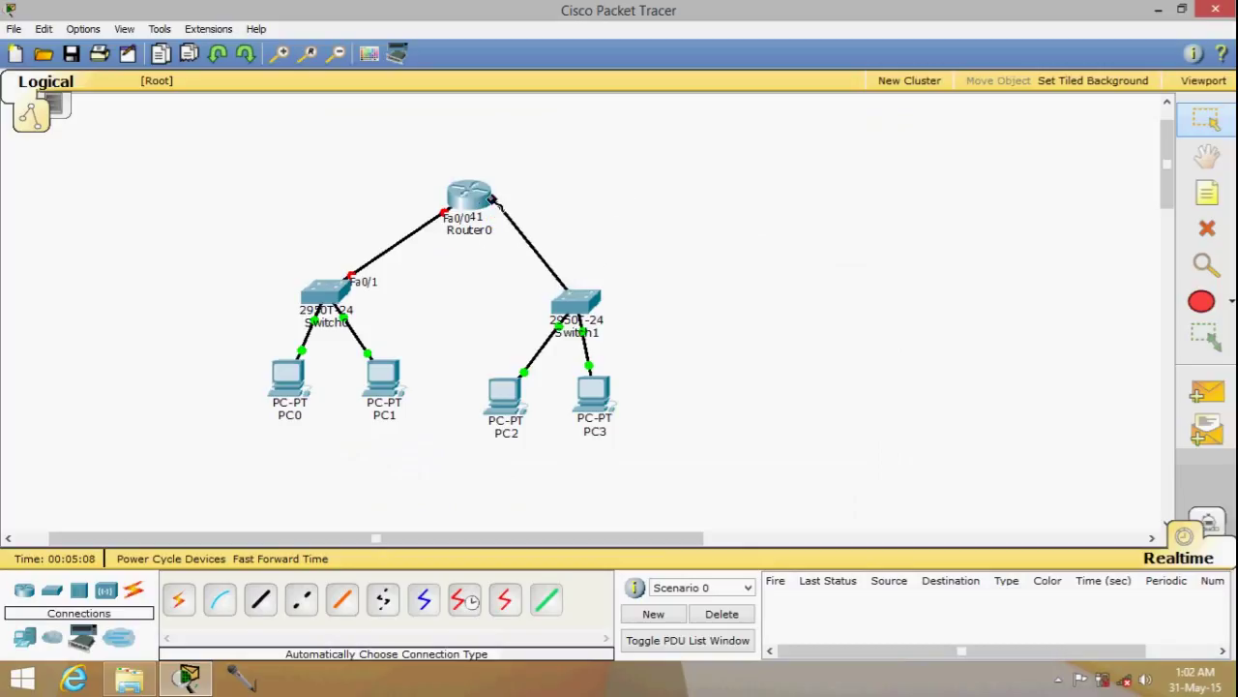
pyautogui.click(481, 201)
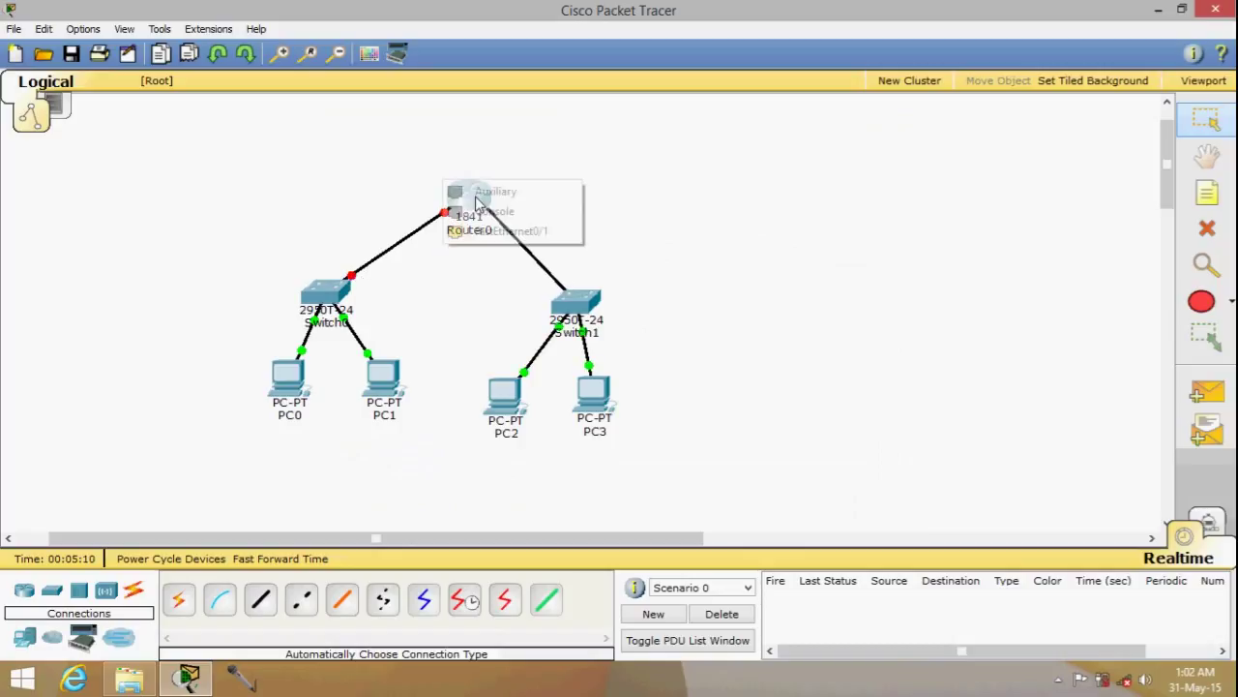
pyautogui.rightClick(480, 202)
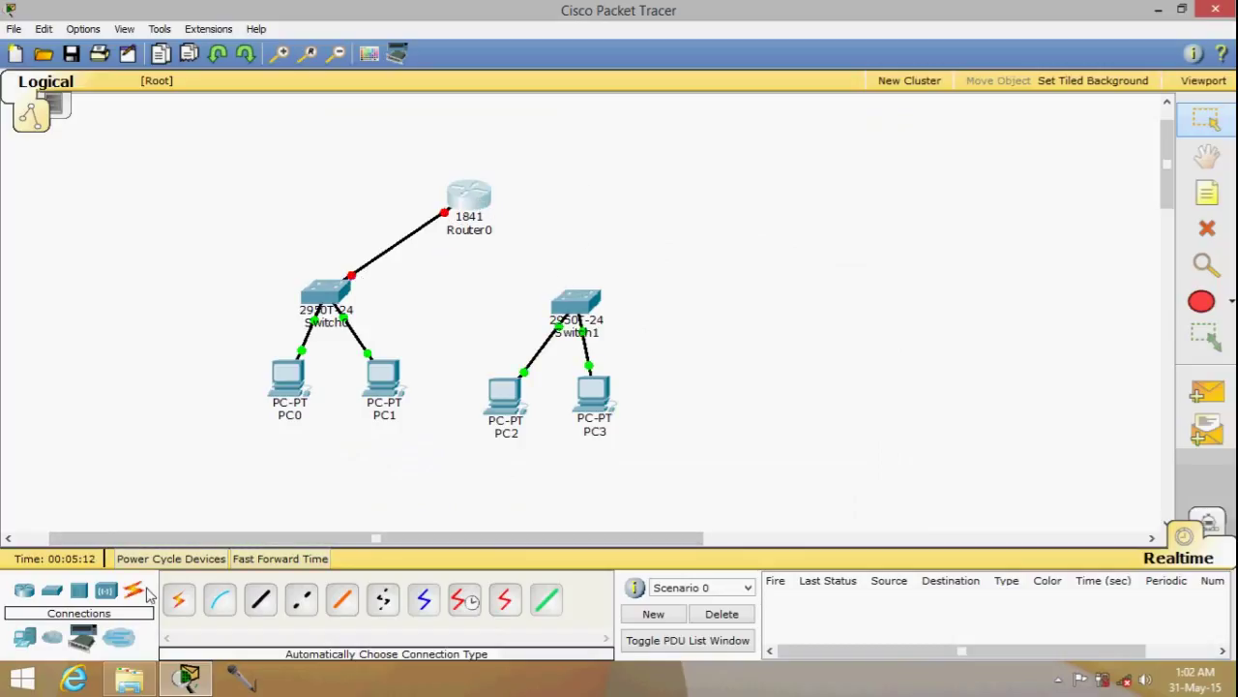
pyautogui.click(177, 601)
pyautogui.click(476, 221)
pyautogui.click(573, 320)
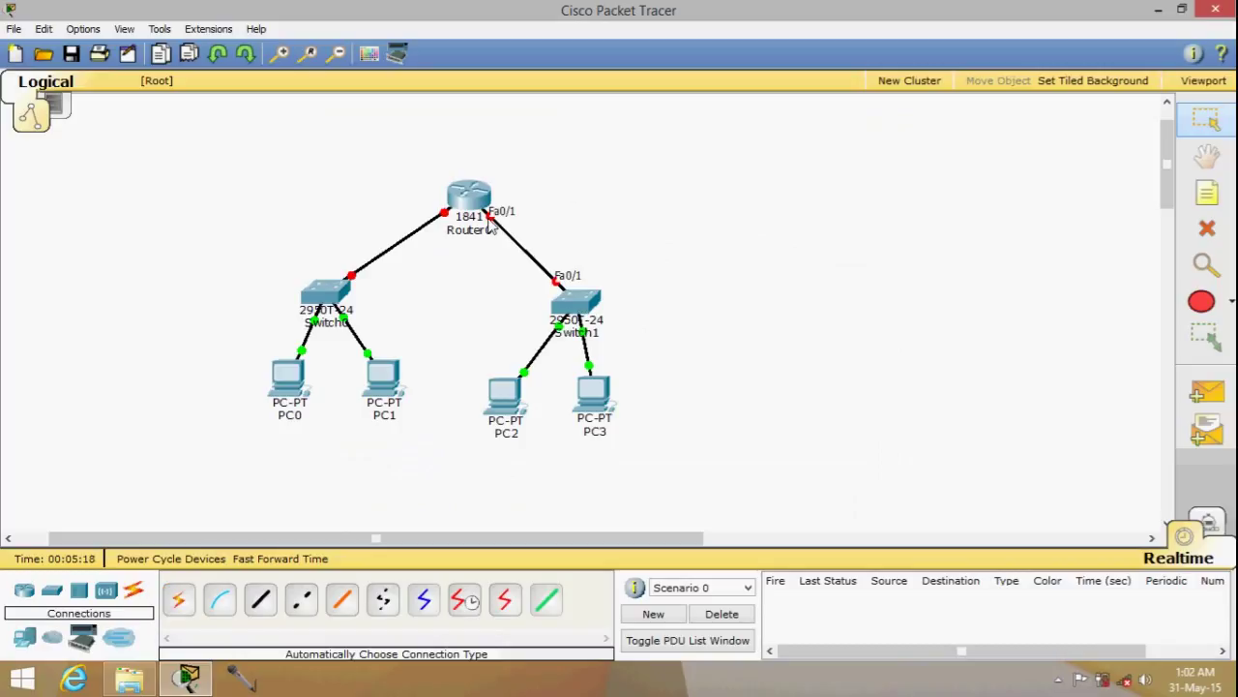
pyautogui.click(488, 192)
pyautogui.moveTo(539, 130); pyautogui.dragTo(863, 130)
# Turn on FastEthernet0/0 and give it 192.168.2.5 with mask 255.255.255.0.
pyautogui.click(556, 342)
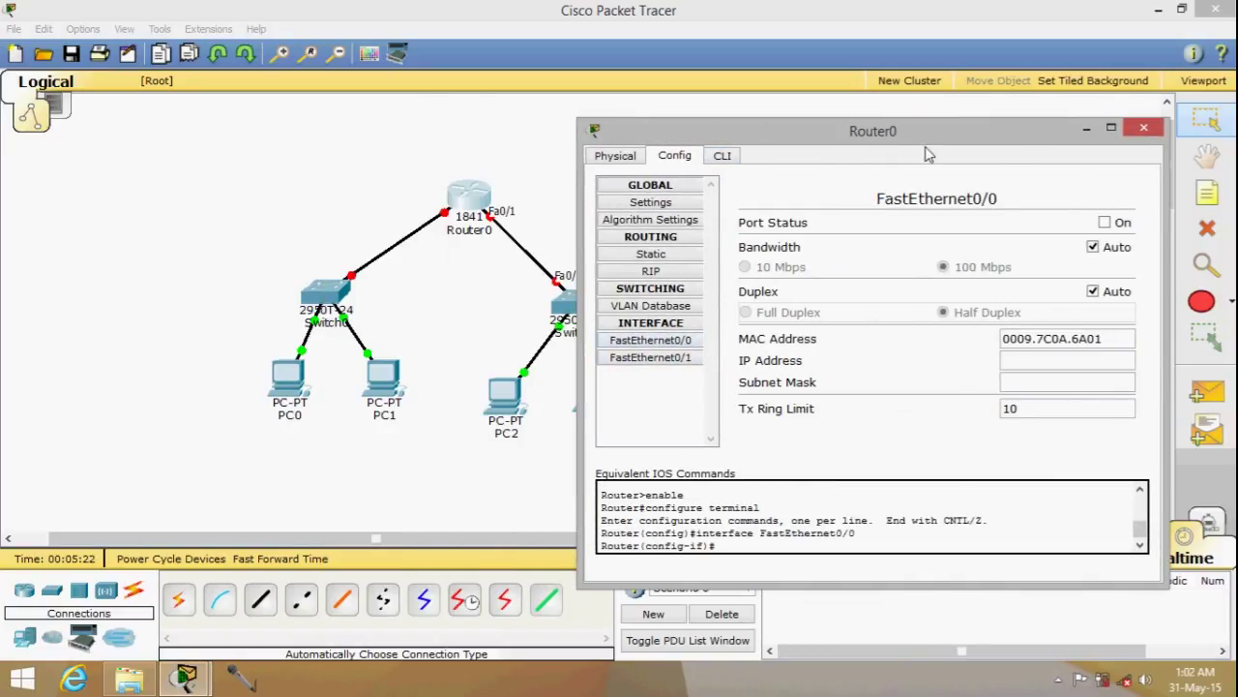
pyautogui.click(1105, 222)
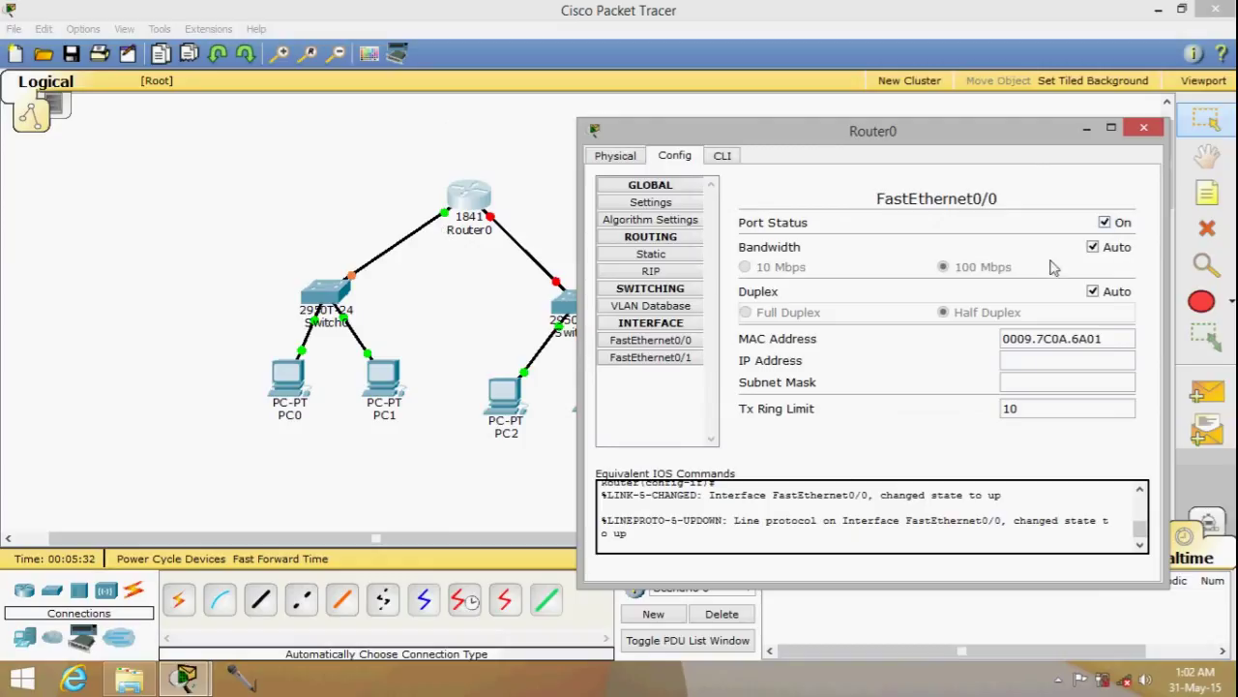
pyautogui.scroll(1, 764, 535)
pyautogui.scroll(1, 852, 531)
pyautogui.scroll(-1, 880, 525)
pyautogui.click(1029, 360)
pyautogui.write('192.168.2.5')
pyautogui.moveTo(1088, 363); pyautogui.dragTo(913, 368)
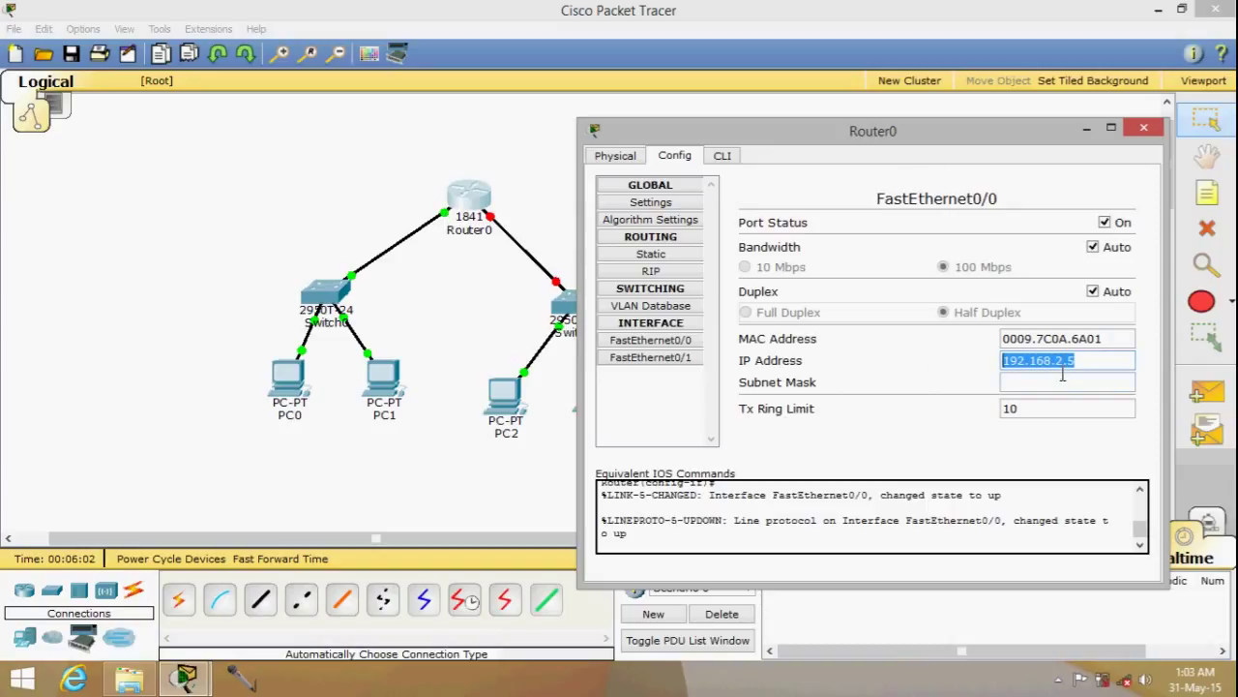
pyautogui.click(1017, 380)
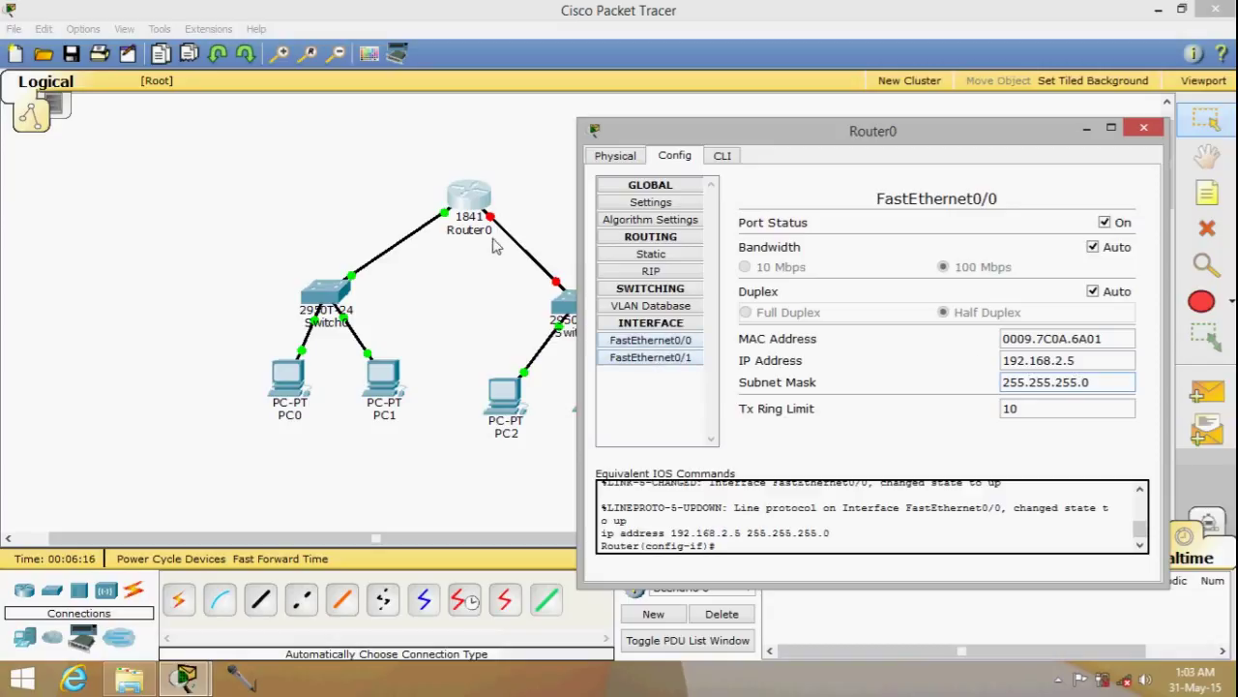
# Turn on FastEthernet0/1 with 192.168.3.5 /24 and close the router window.
pyautogui.click(651, 357)
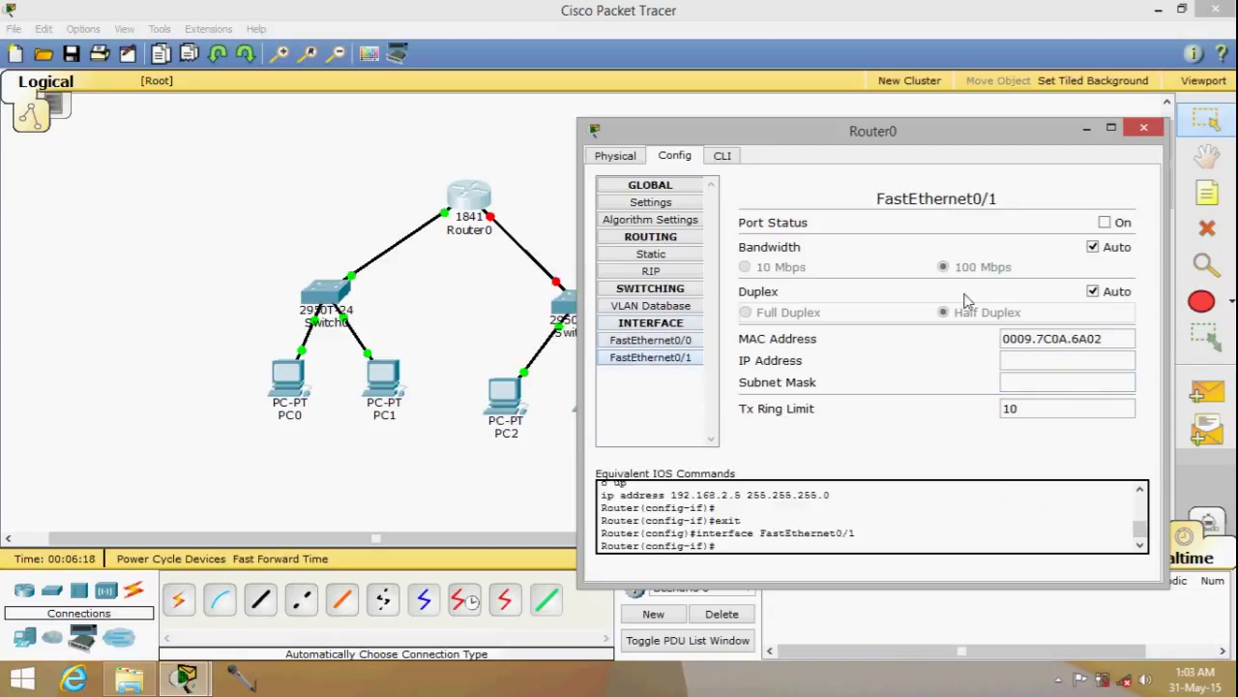
pyautogui.click(1104, 222)
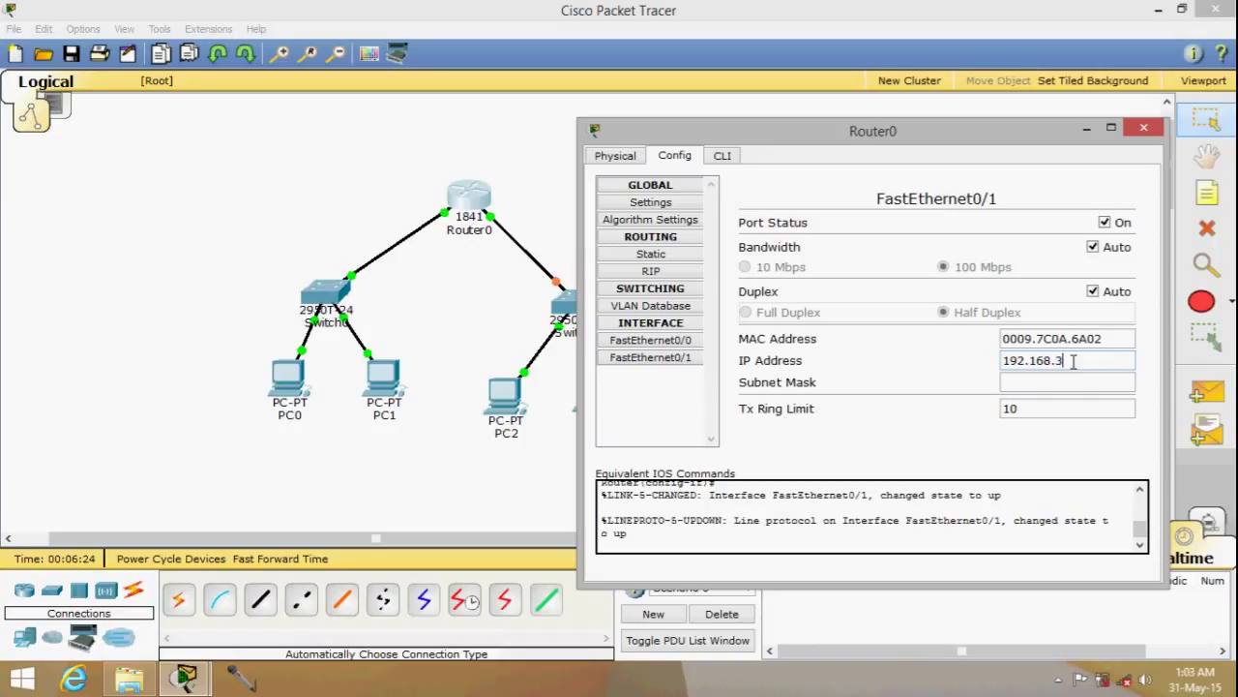
pyautogui.click(1047, 382)
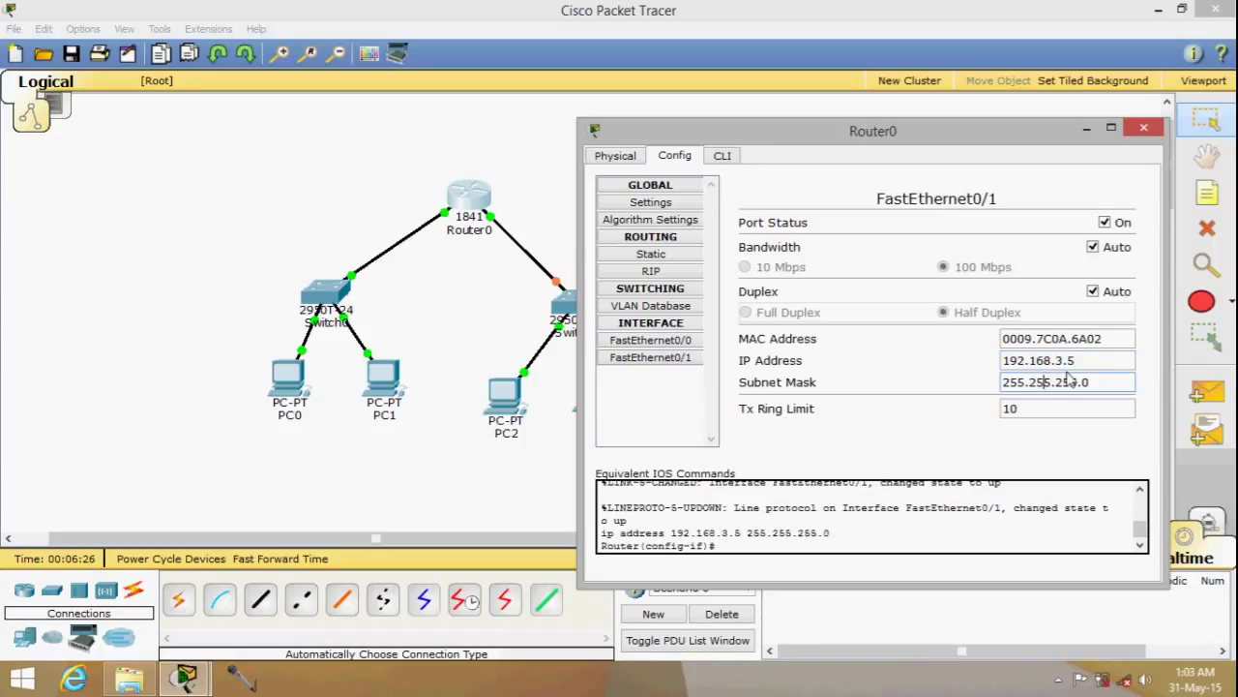
pyautogui.click(1143, 128)
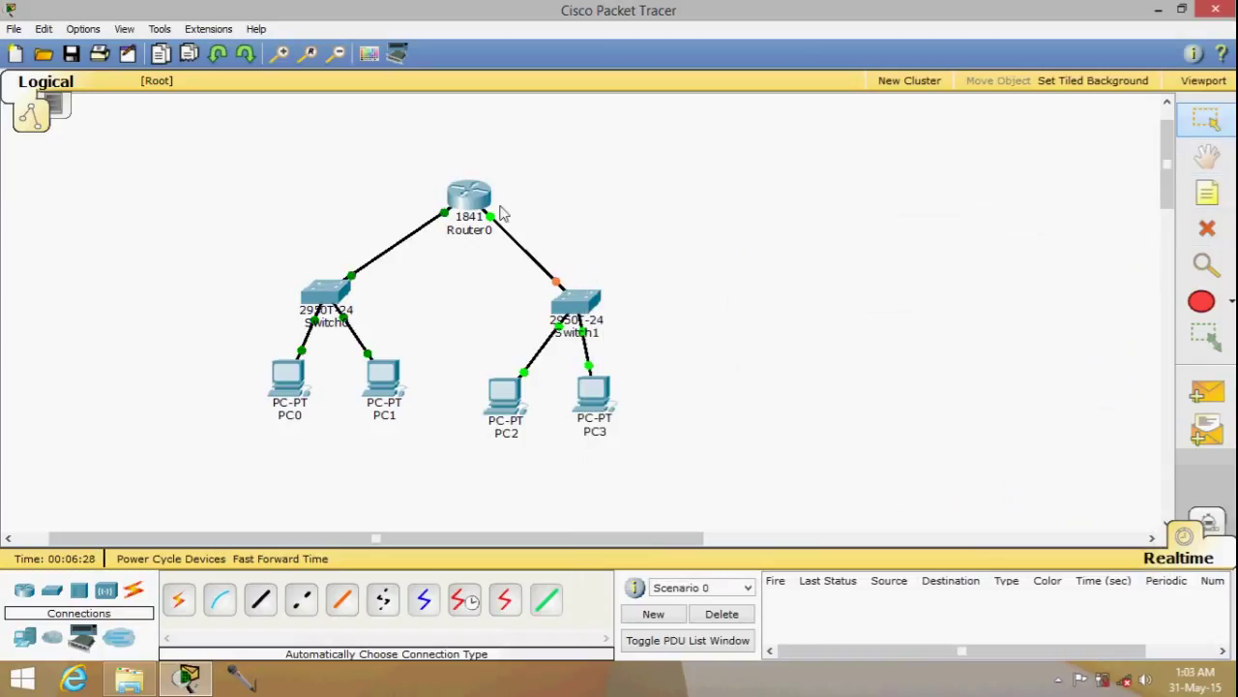
pyautogui.moveTo(473, 204)
pyautogui.moveTo(293, 392)
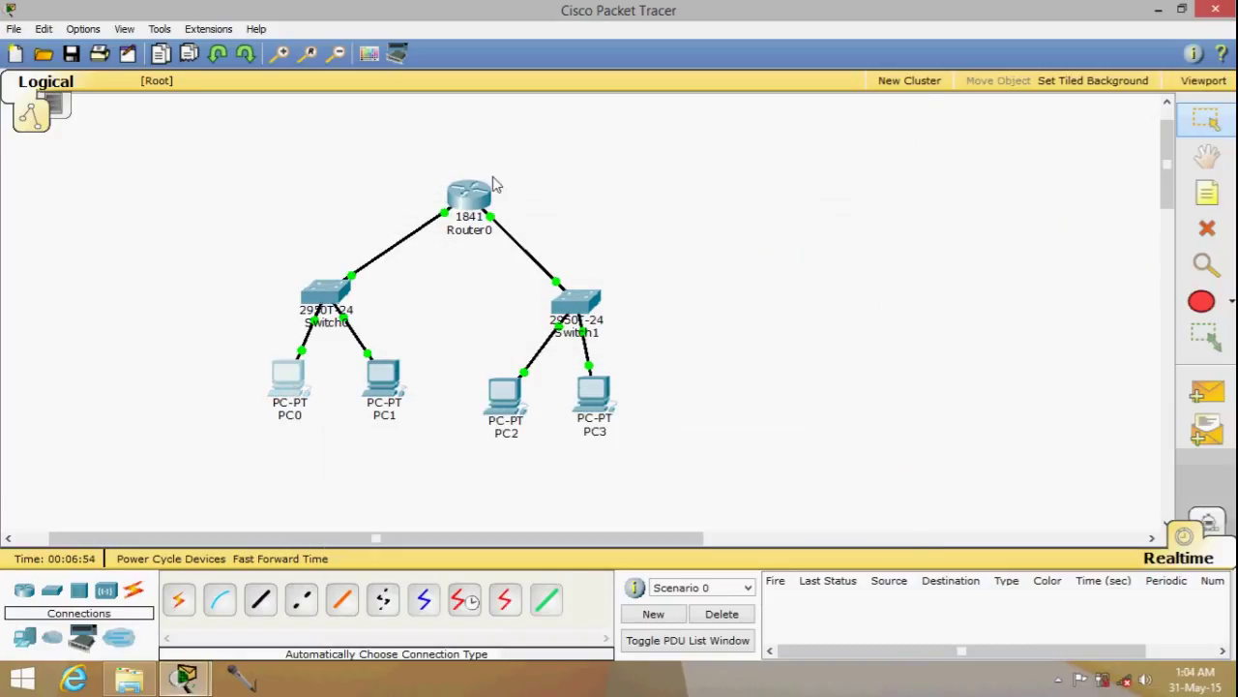
# Open PC0's Desktop IP Configuration and move its window beside the topology.
pyautogui.moveTo(199, 680)
pyautogui.click(360, 557)
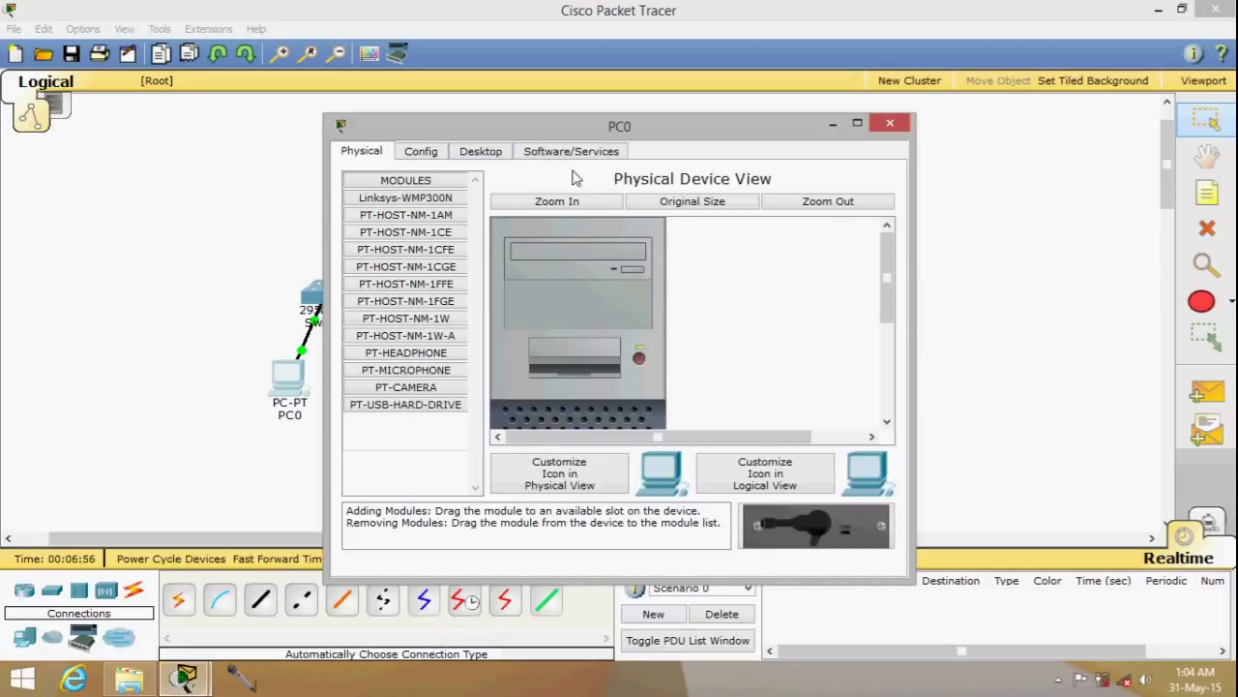
pyautogui.click(421, 153)
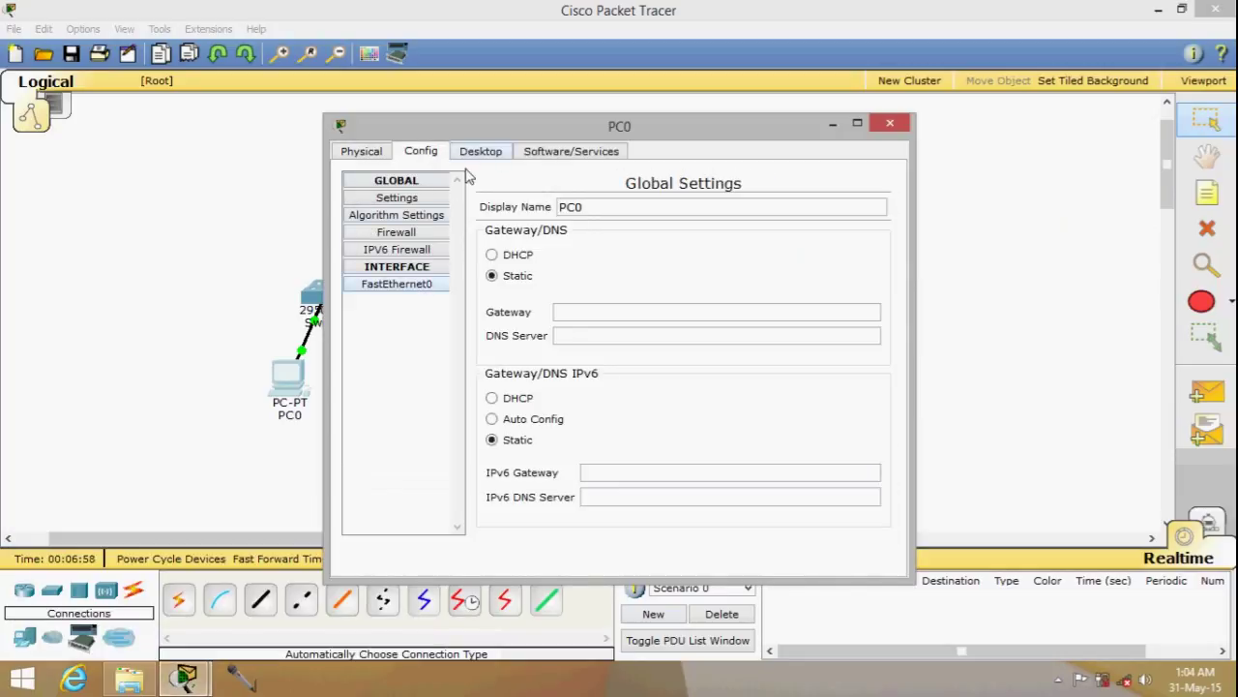
pyautogui.click(501, 151)
pyautogui.click(426, 233)
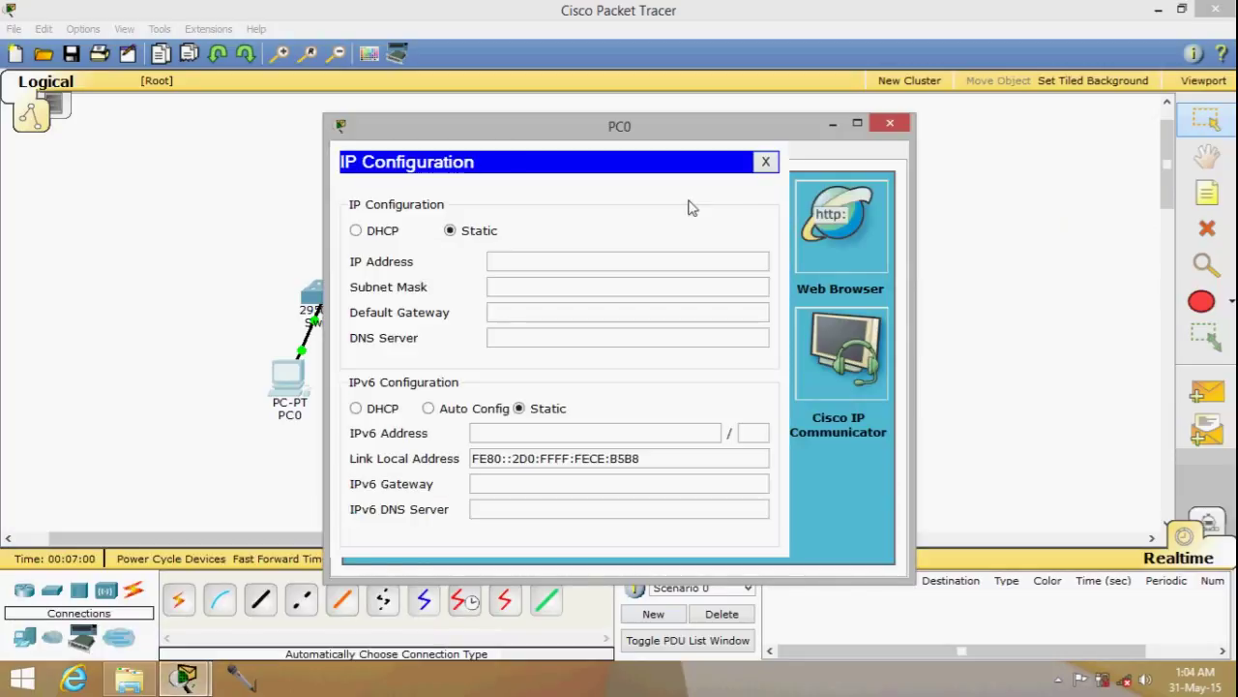
pyautogui.click(768, 161)
pyautogui.click(427, 239)
pyautogui.moveTo(559, 126); pyautogui.dragTo(921, 164)
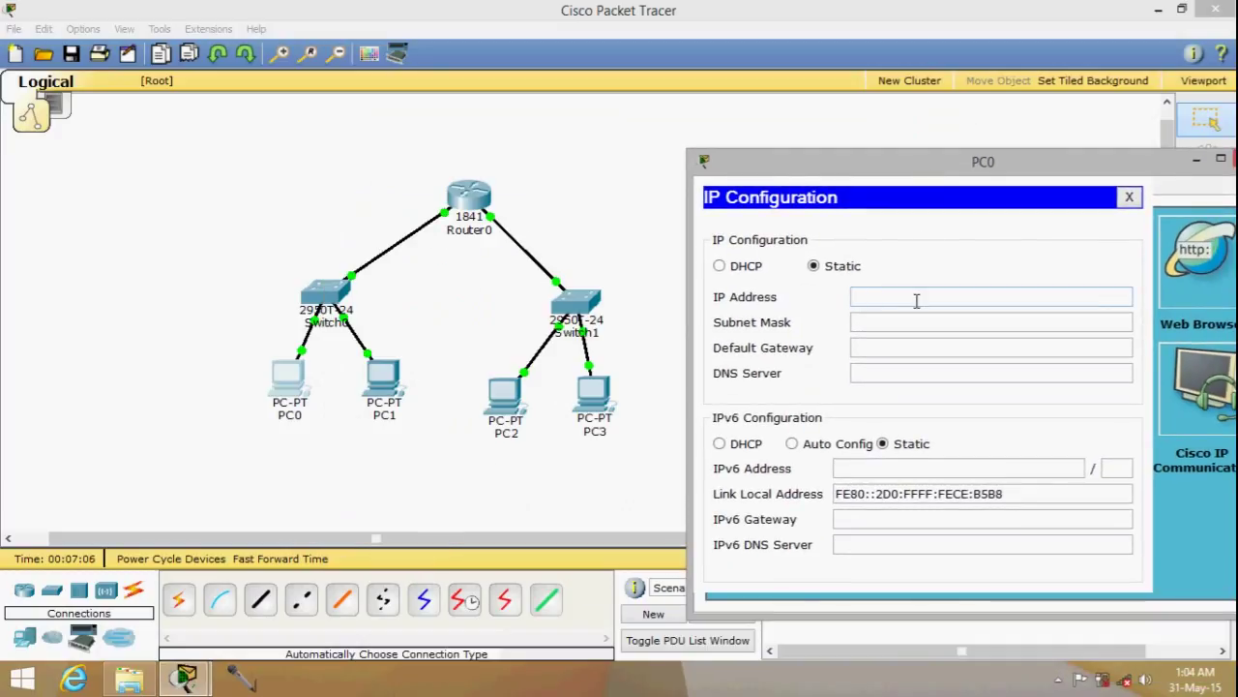
# Set PC0 to 192.168.2.7, mask 255.255.255.0, gateway 192.168.2.5, and bring up PC1.
pyautogui.write('192.168.2.5')
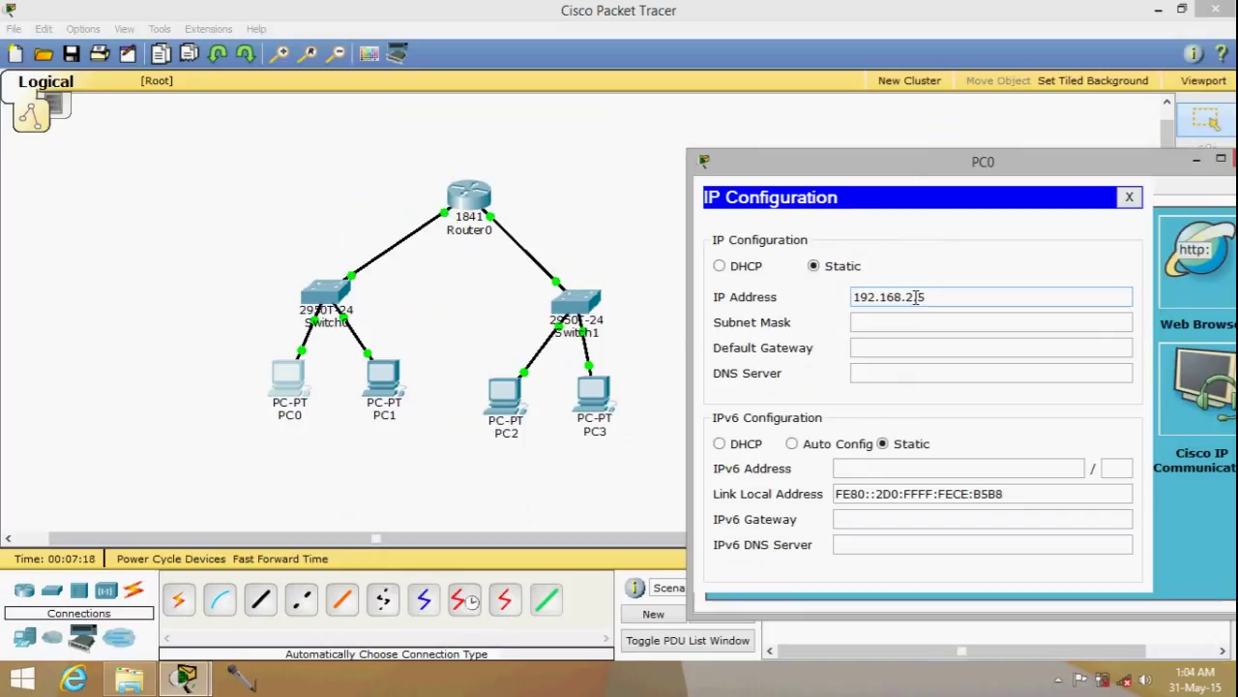
pyautogui.moveTo(915, 297); pyautogui.dragTo(852, 297)
pyautogui.hotkey('ctrl', 'c')
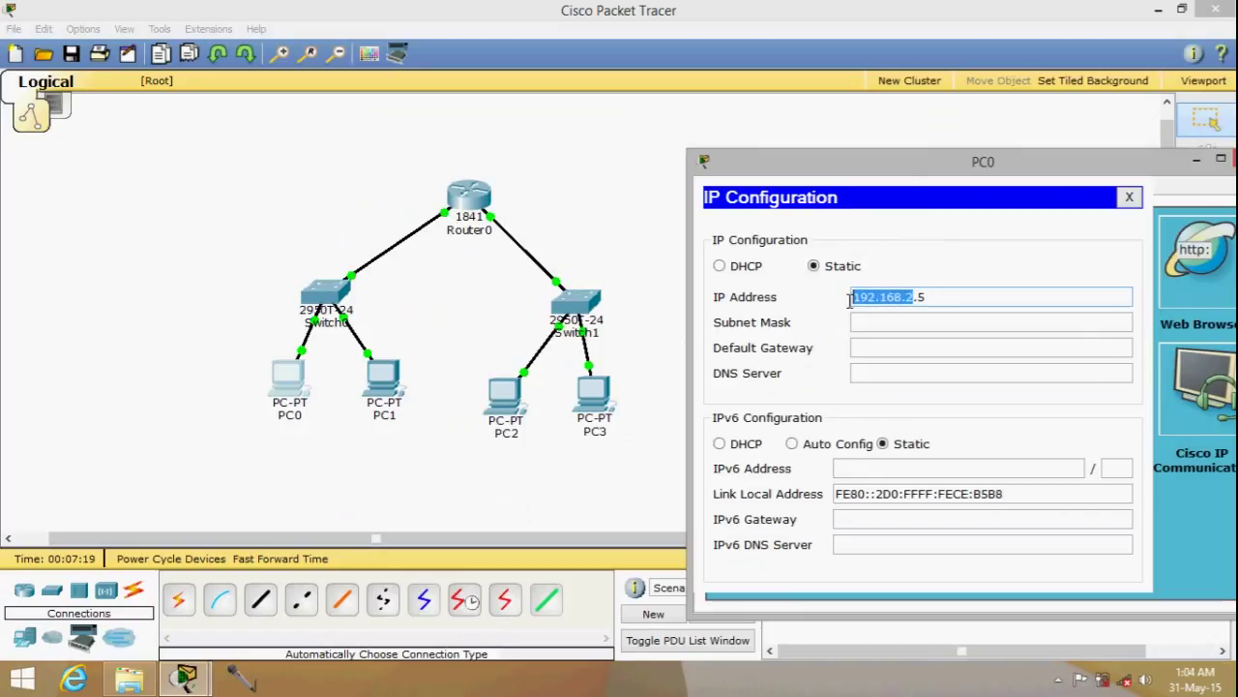
pyautogui.click(942, 297)
pyautogui.write('7')
pyautogui.click(940, 322)
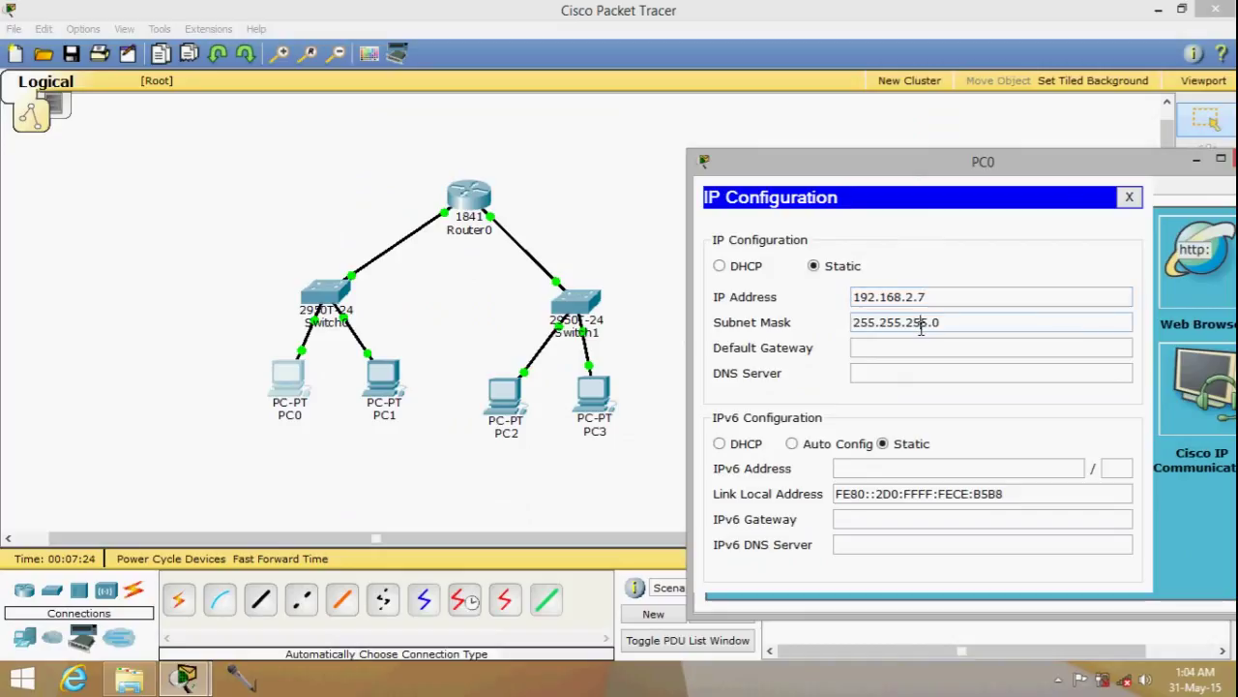
pyautogui.click(933, 353)
pyautogui.hotkey('ctrl', 'v')
pyautogui.write('.5')
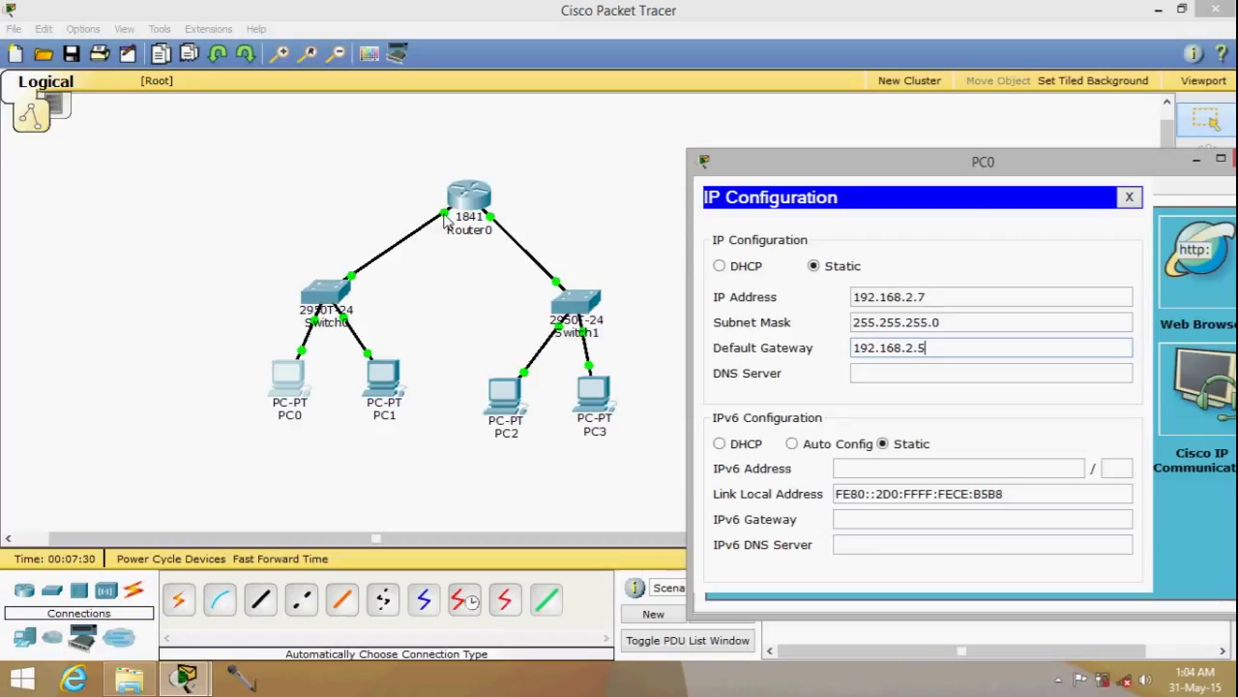
pyautogui.moveTo(909, 155); pyautogui.dragTo(639, 215)
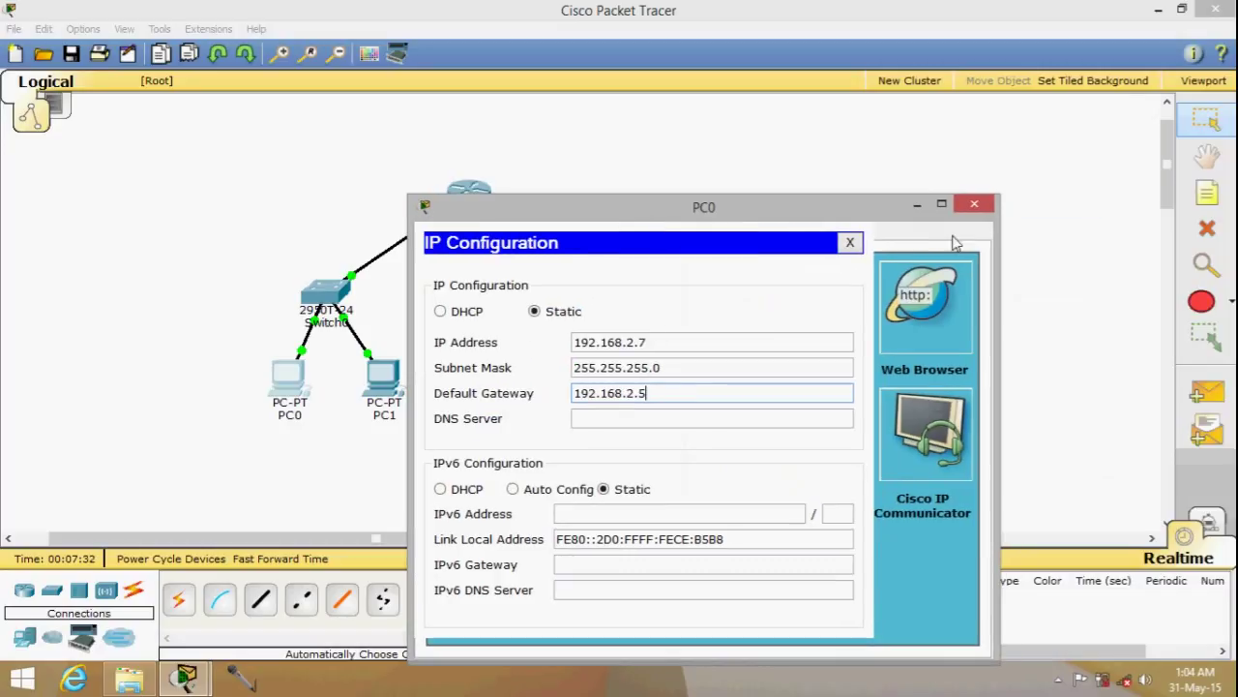
pyautogui.click(985, 207)
pyautogui.click(397, 402)
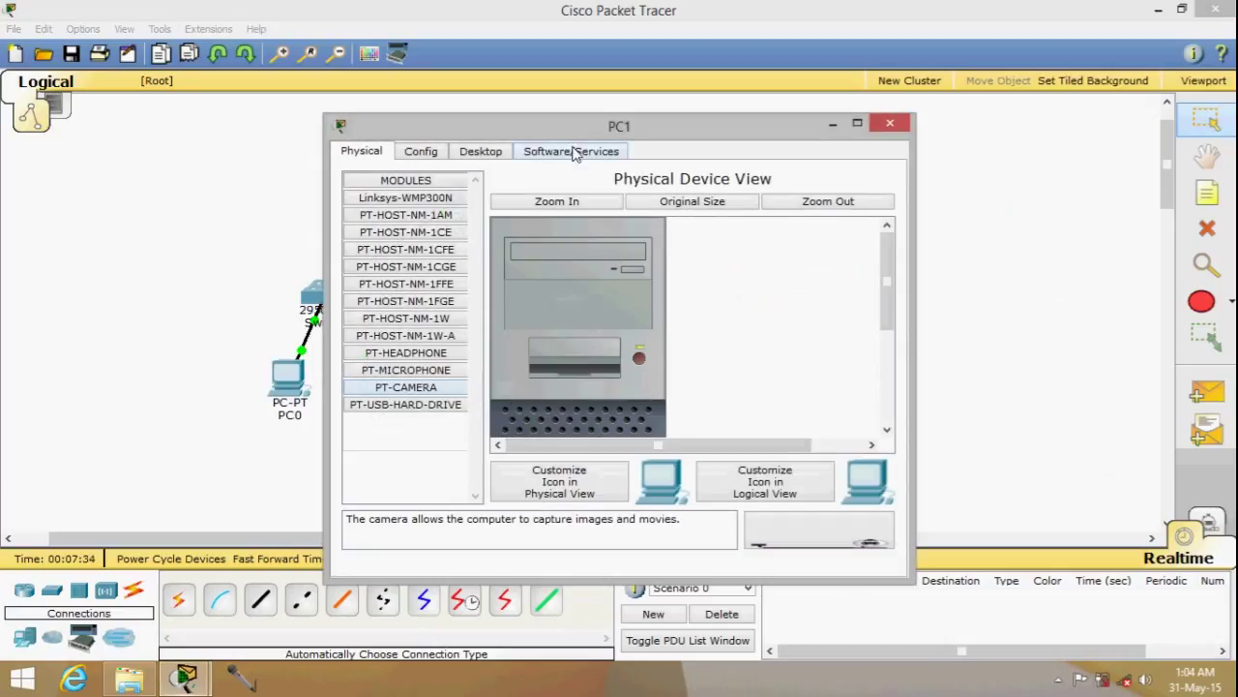
# Give PC1 static IP 192.168.2.9, mask 255.255.255.0 and gateway 192.168.2.5.
pyautogui.click(474, 152)
pyautogui.click(387, 276)
pyautogui.click(534, 267)
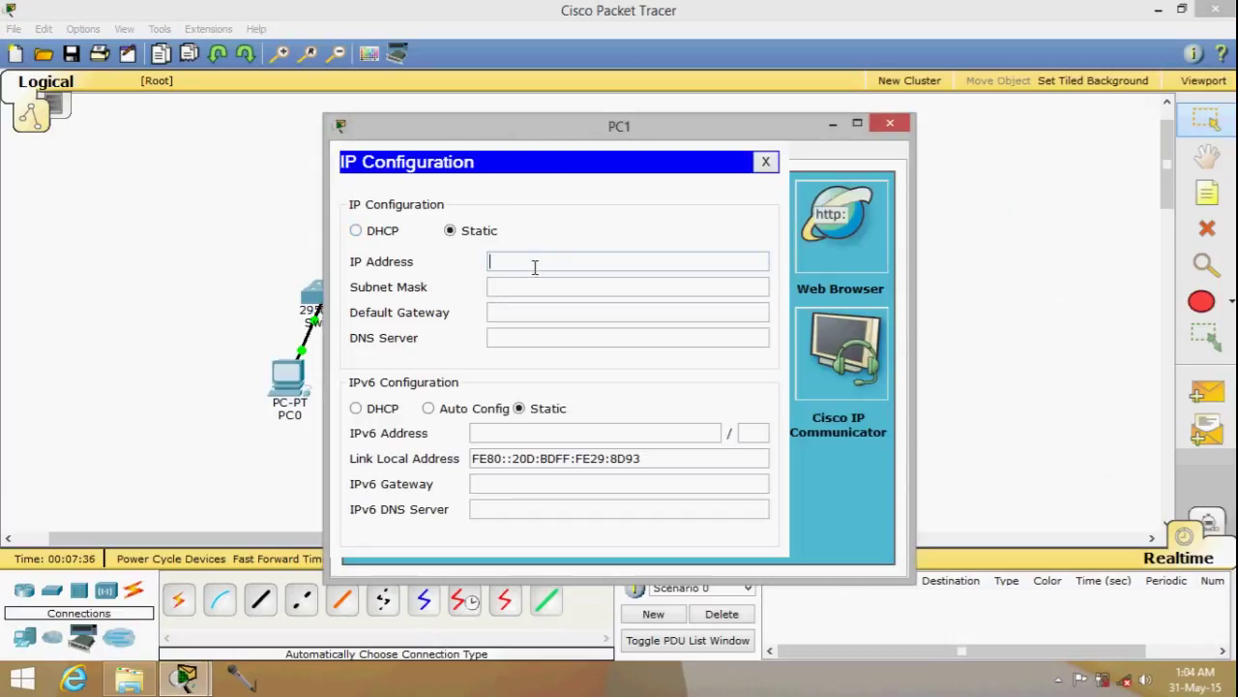
pyautogui.write('192.168.2.9')
pyautogui.click(537, 312)
pyautogui.write('192.168.2.5')
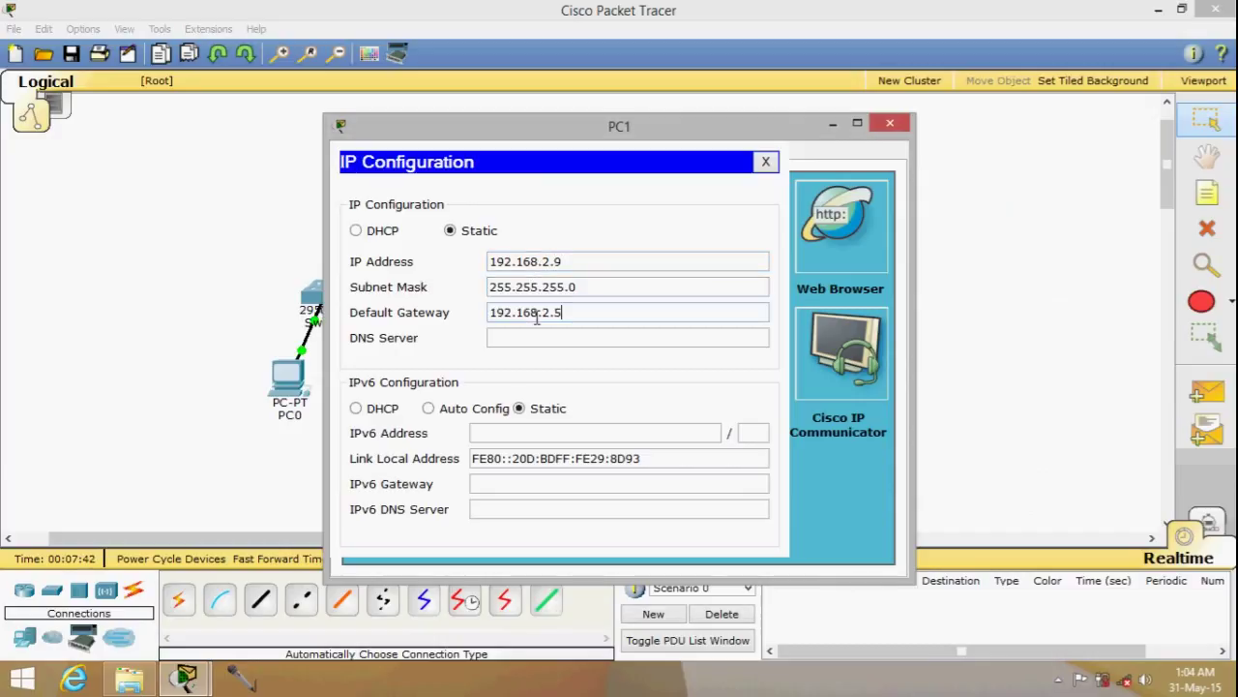
pyautogui.click(890, 123)
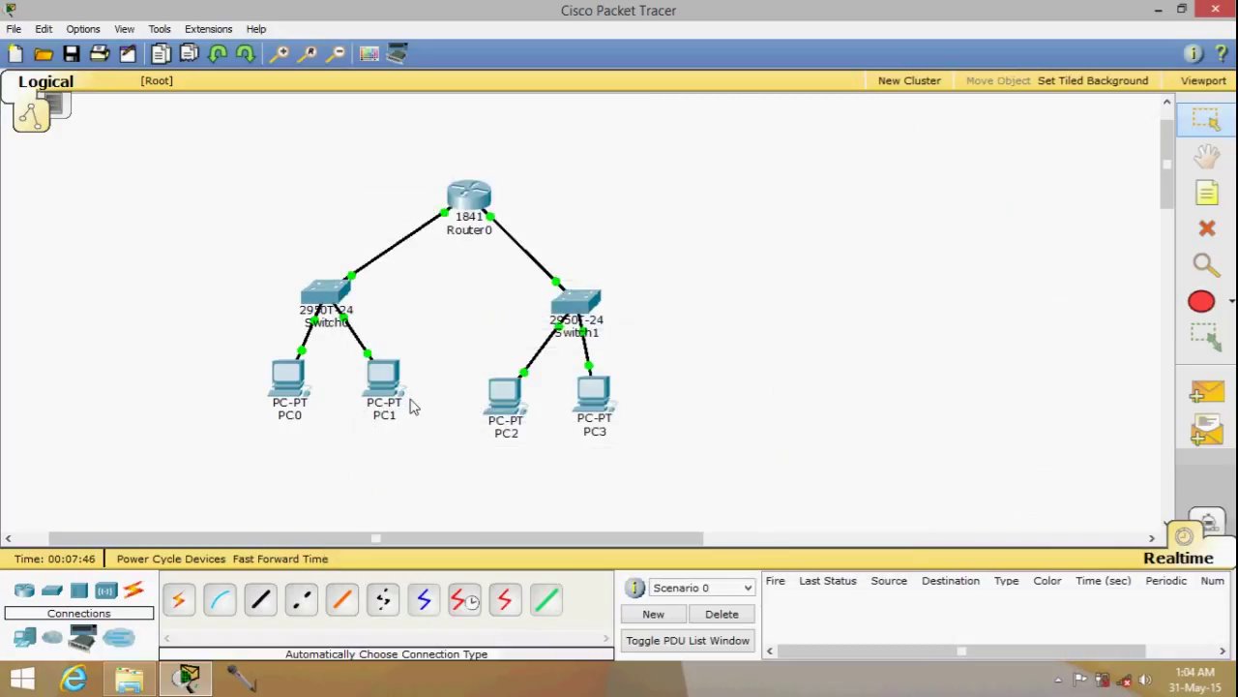
# Send simple ICMP pings PC0→PC1 and PC1→PC0, then delete them from the PDU list.
pyautogui.click(1207, 391)
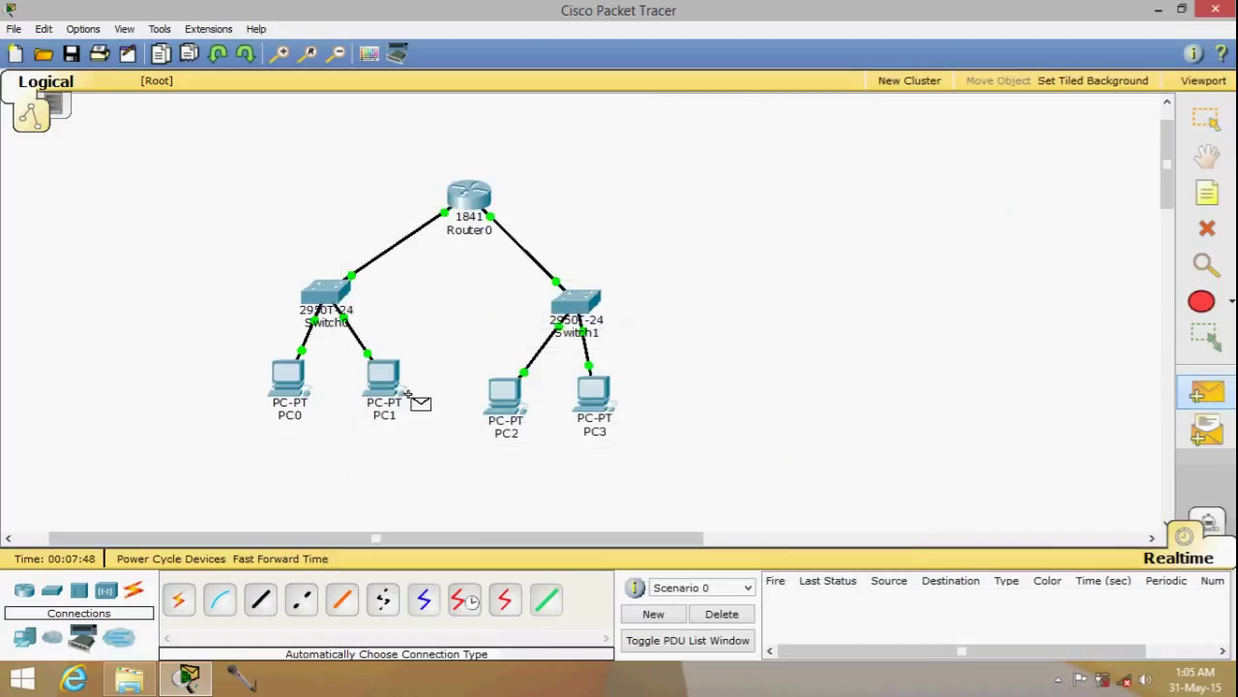
pyautogui.click(297, 397)
pyautogui.click(381, 394)
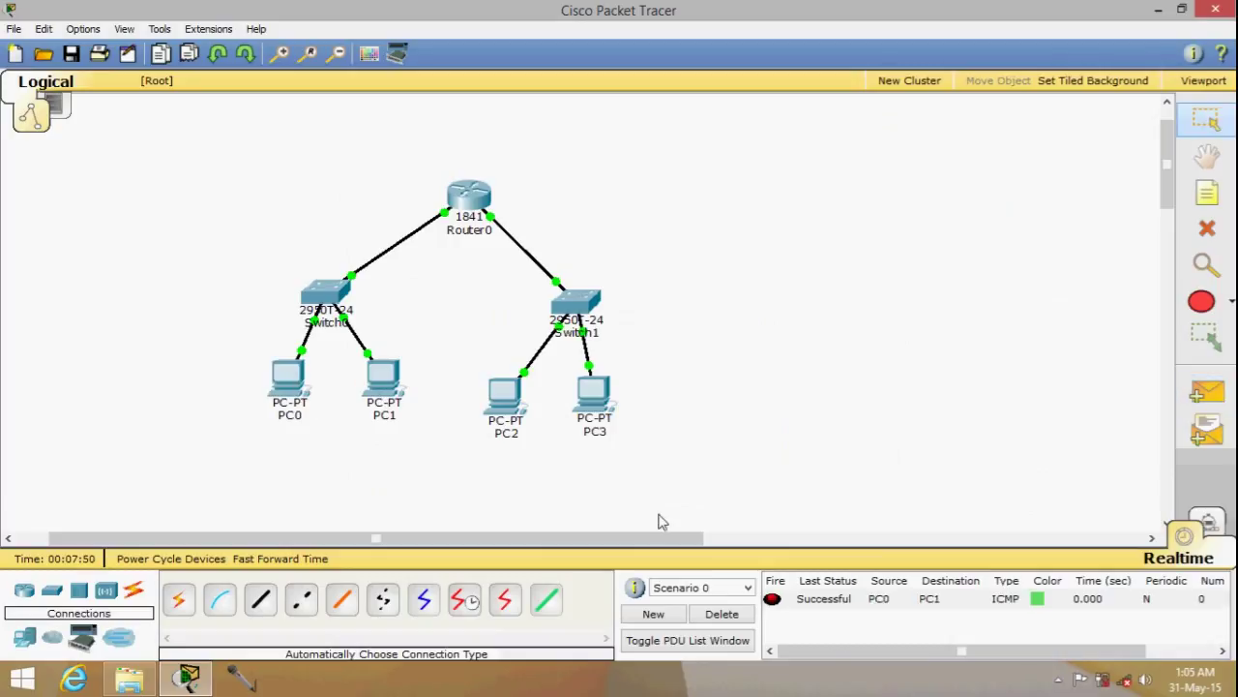
pyautogui.click(1206, 391)
pyautogui.click(387, 385)
pyautogui.click(300, 388)
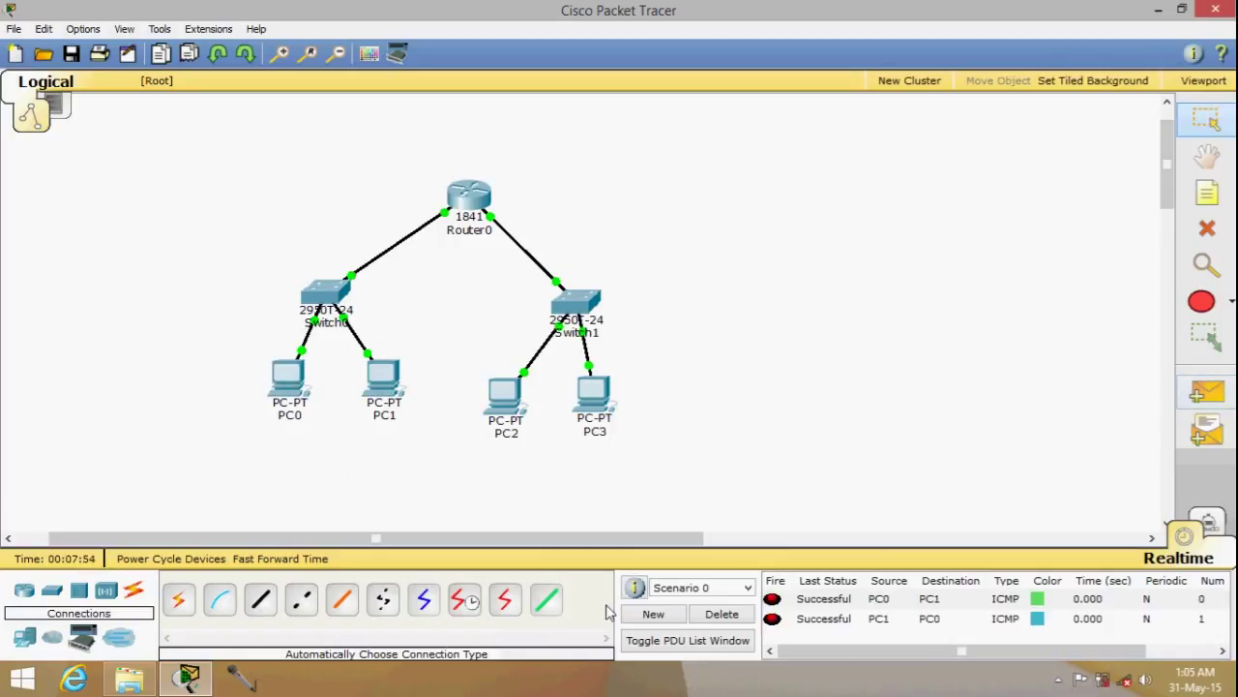
pyautogui.click(723, 614)
# Send a simple ICMP ping from PC0 to Router0.
pyautogui.click(1207, 391)
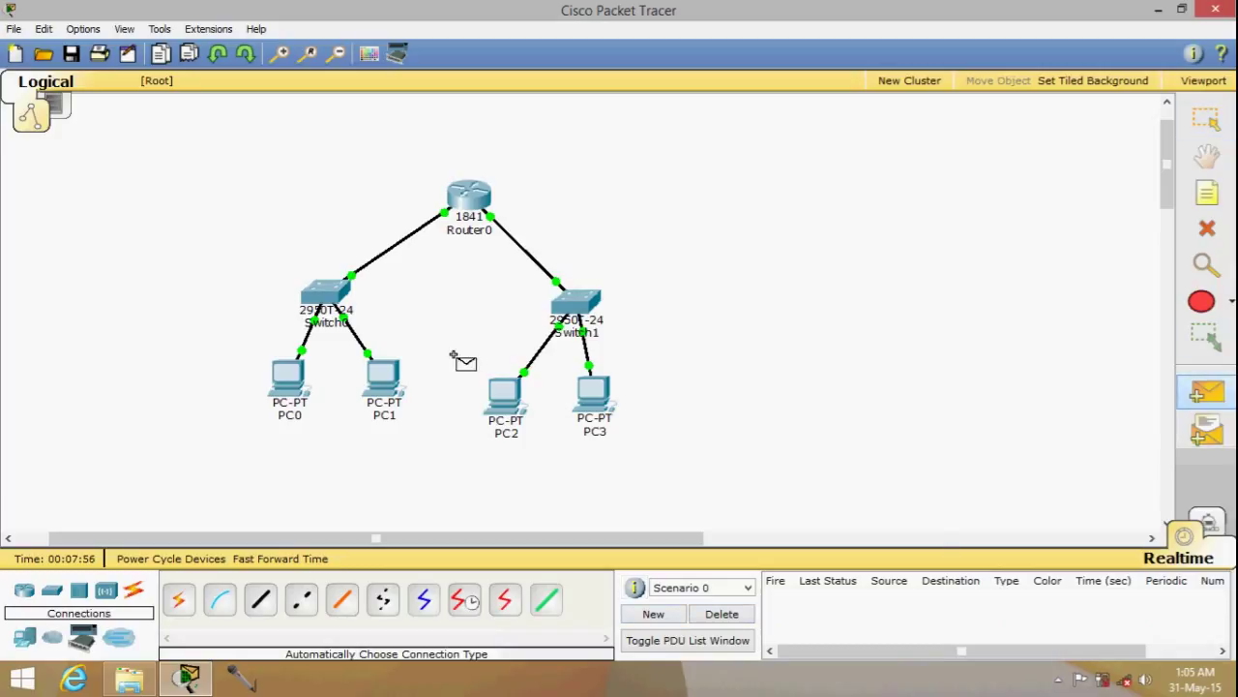
pyautogui.click(295, 390)
pyautogui.click(471, 200)
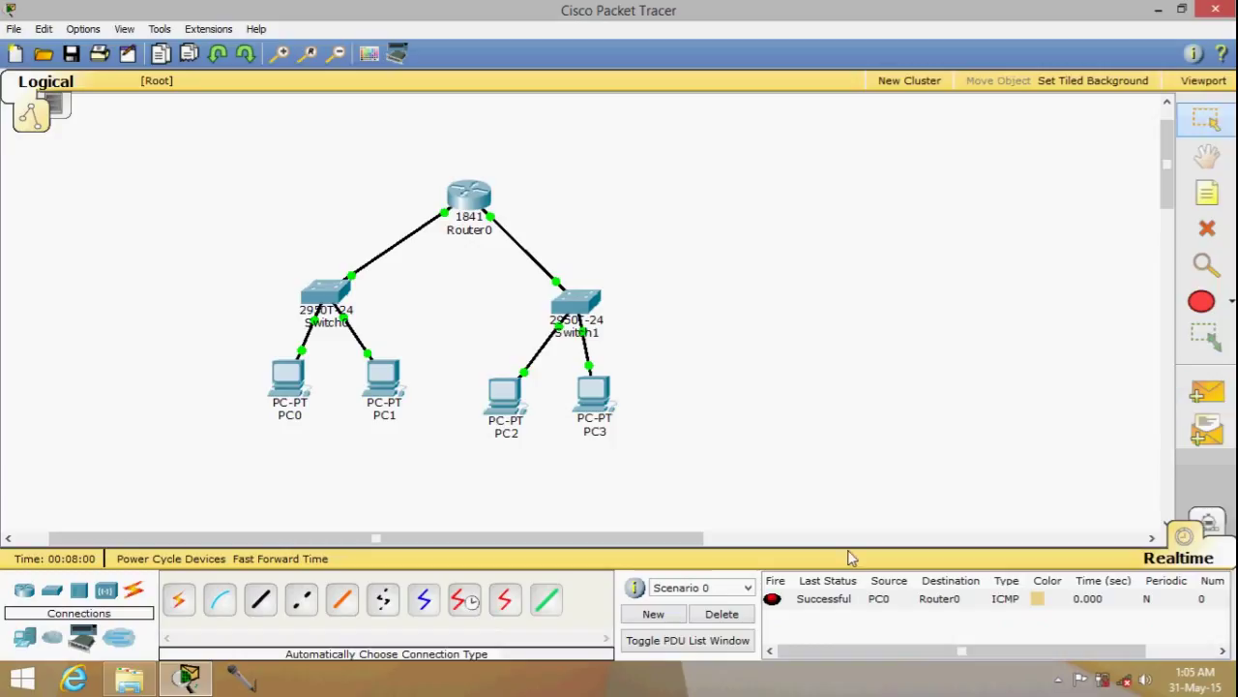
# Try pinging PC2, dismiss the No Functional Ports warning, and leave PDU mode.
pyautogui.click(1206, 392)
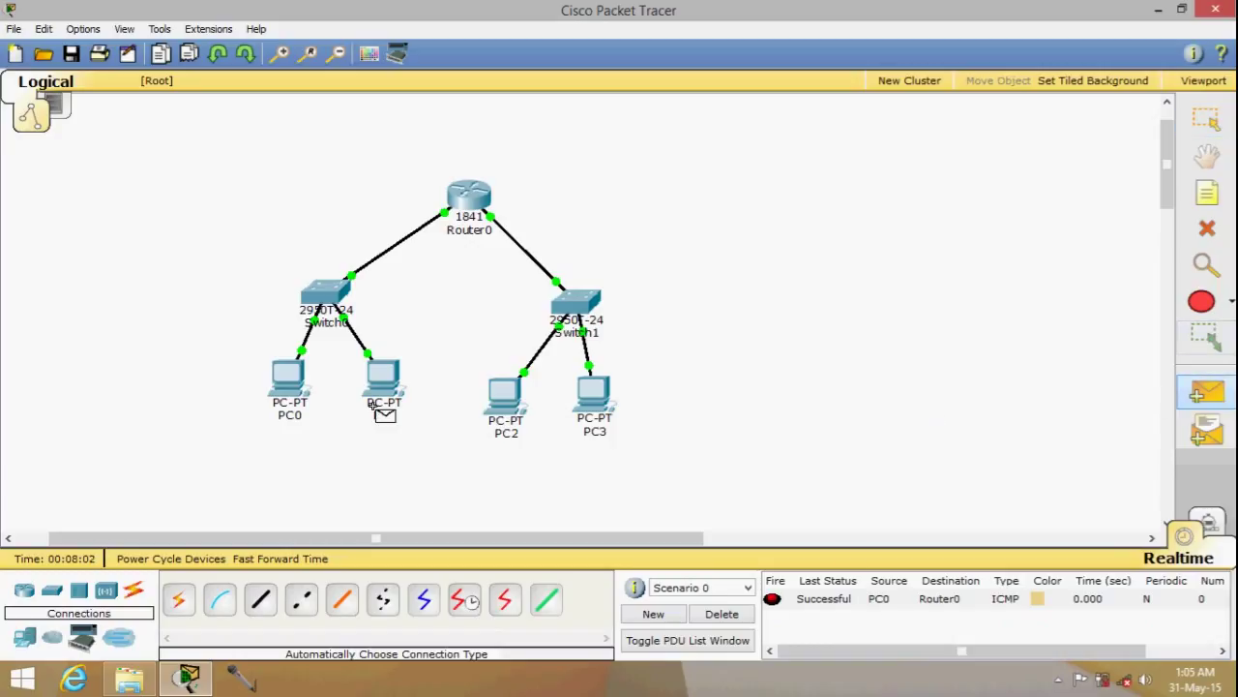
pyautogui.moveTo(293, 380)
pyautogui.click(521, 380)
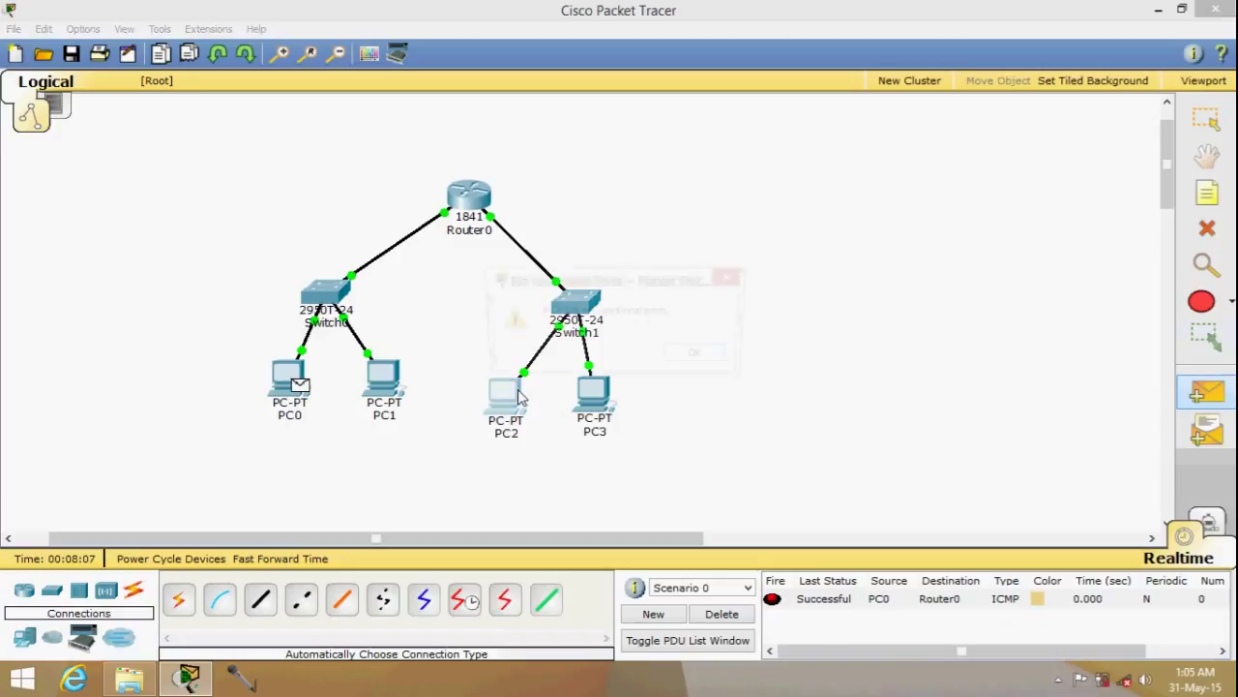
pyautogui.click(700, 356)
pyautogui.press('Escape')
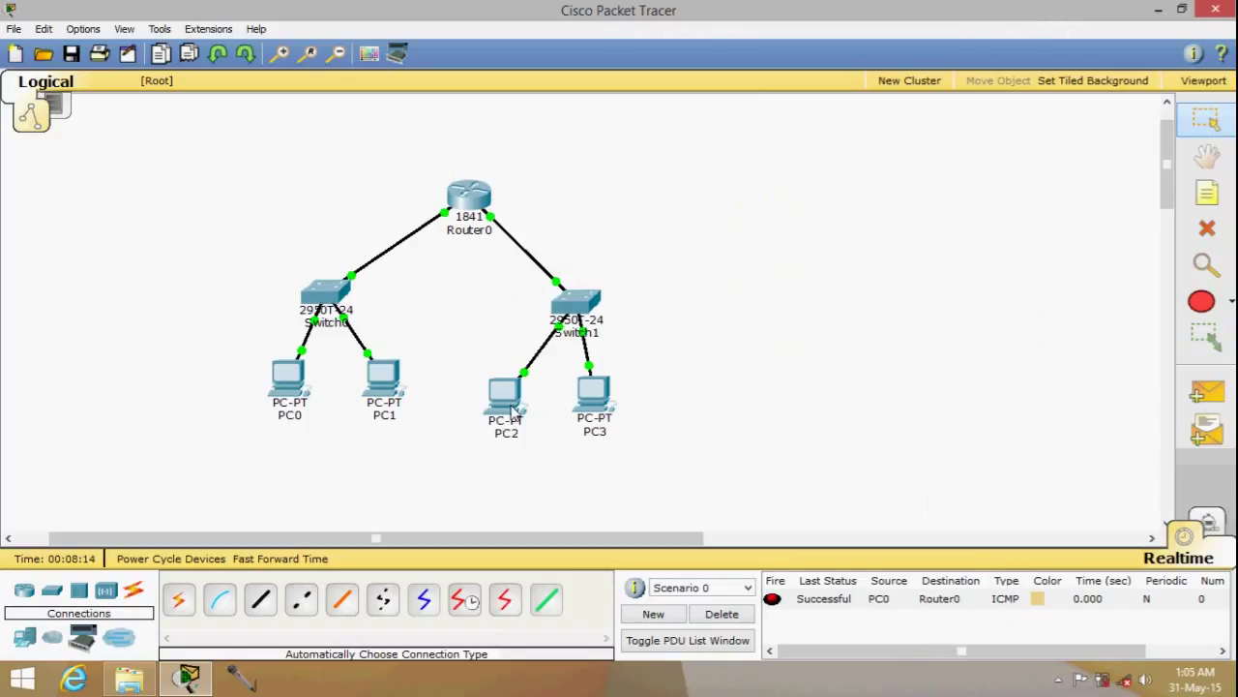
# In PC2's IP Configuration, set the default gateway to 192.168.3.5.
pyautogui.moveTo(471, 202)
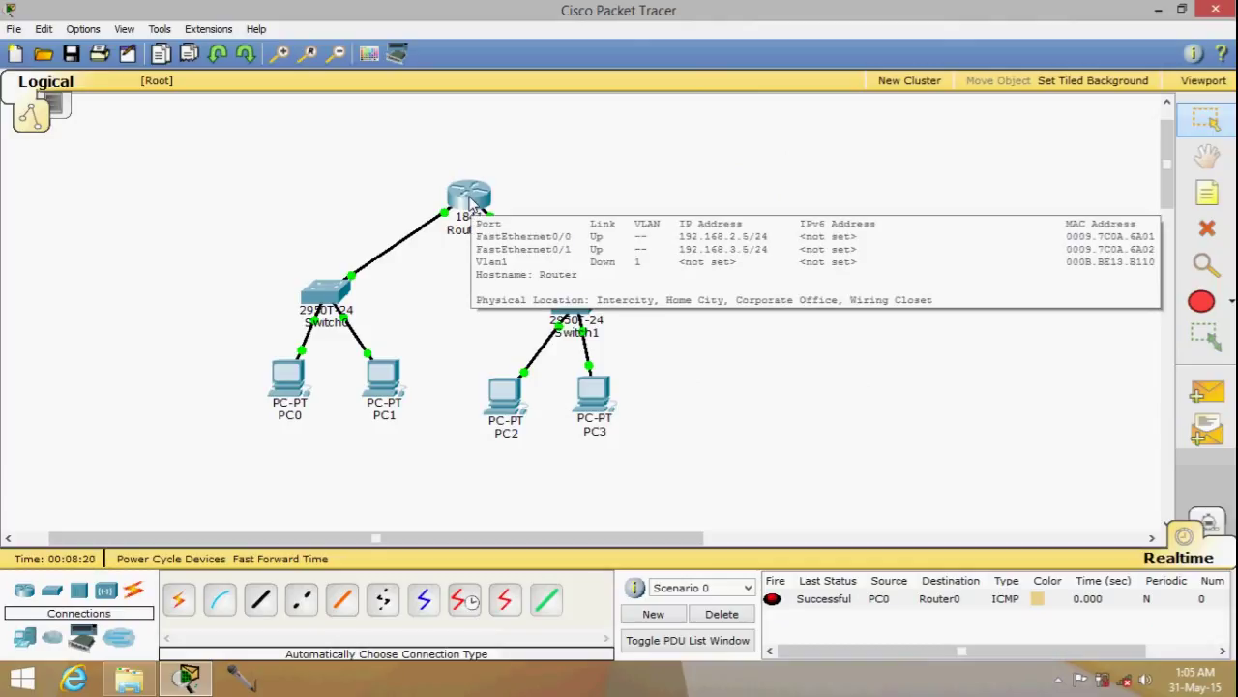
pyautogui.click(504, 394)
pyautogui.click(489, 156)
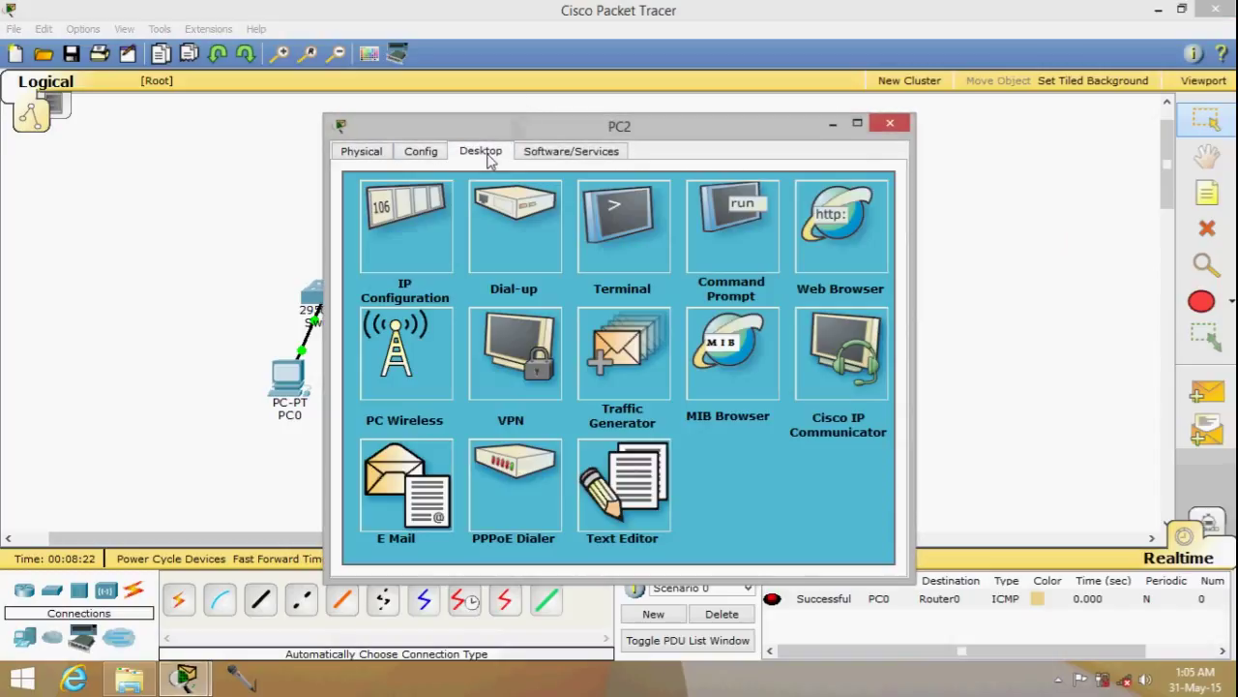
pyautogui.click(397, 235)
pyautogui.click(512, 313)
pyautogui.write('192.168.3.5')
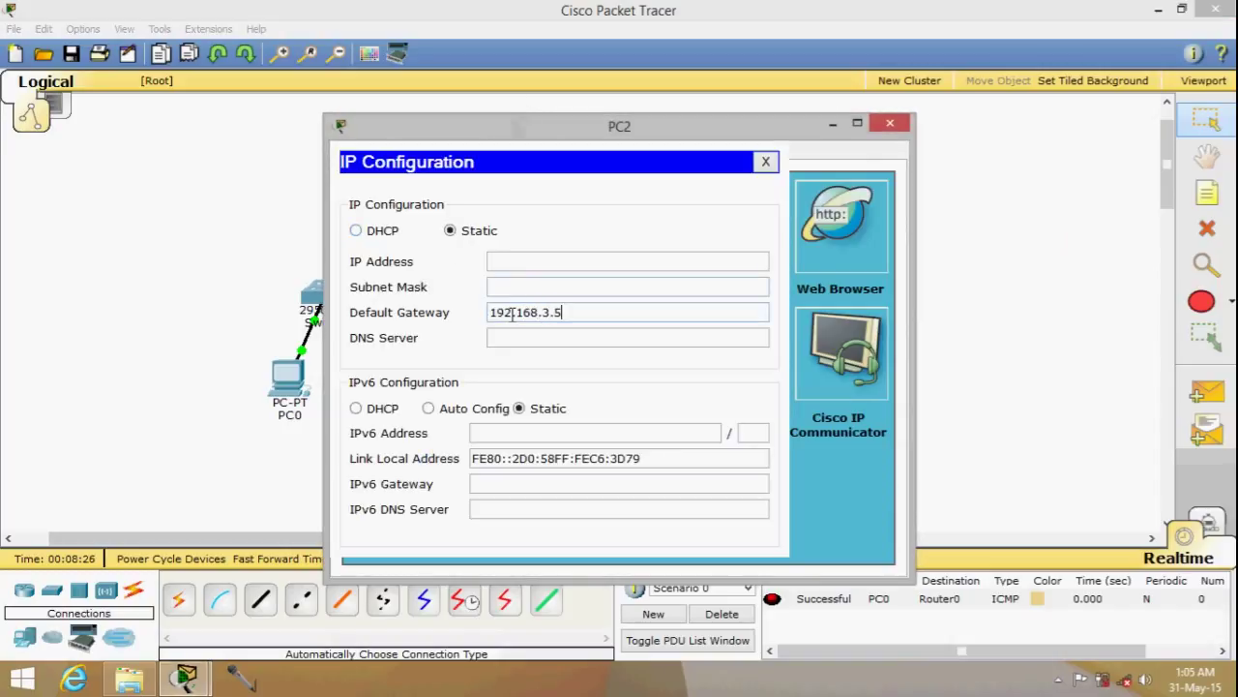
# Give PC2 IP address 192.168.3.7 with subnet mask 255.255.255.0.
pyautogui.moveTo(572, 312); pyautogui.dragTo(473, 320)
pyautogui.hotkey('ctrl', 'c')
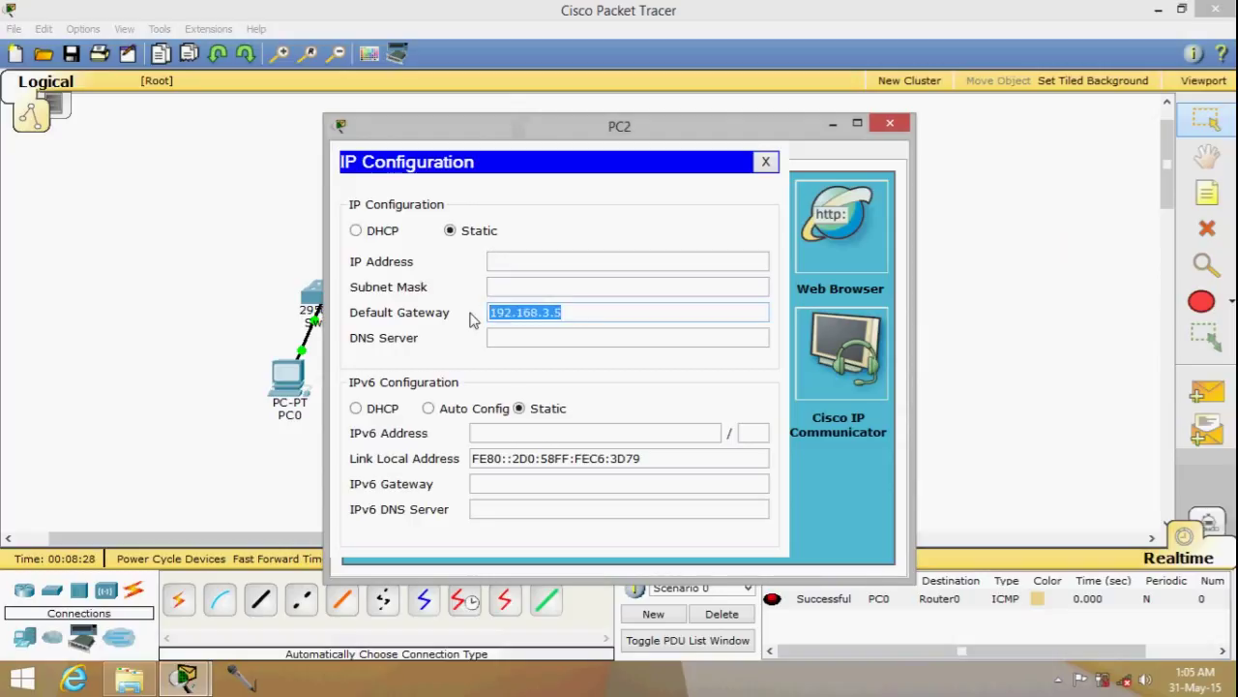
pyautogui.click(514, 263)
pyautogui.hotkey('ctrl', 'v')
pyautogui.press('BackSpace')
pyautogui.click(524, 287)
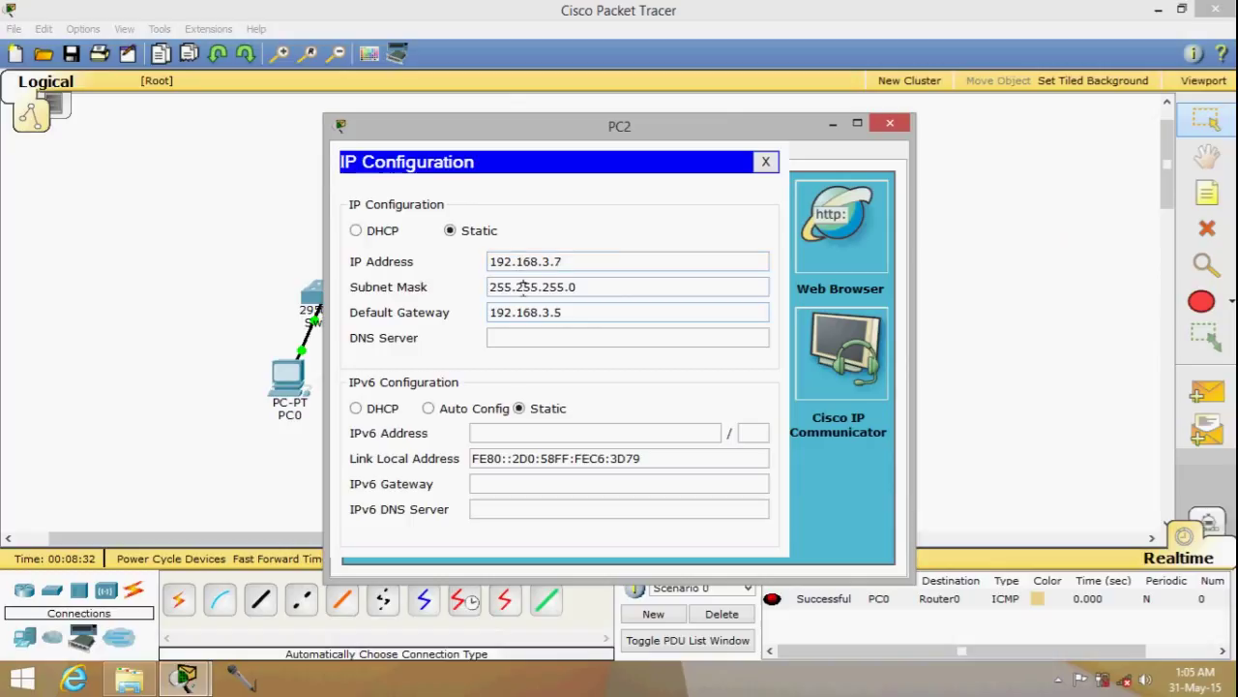
# Close PC2's window and bring up PC3's device window.
pyautogui.click(765, 161)
pyautogui.click(885, 131)
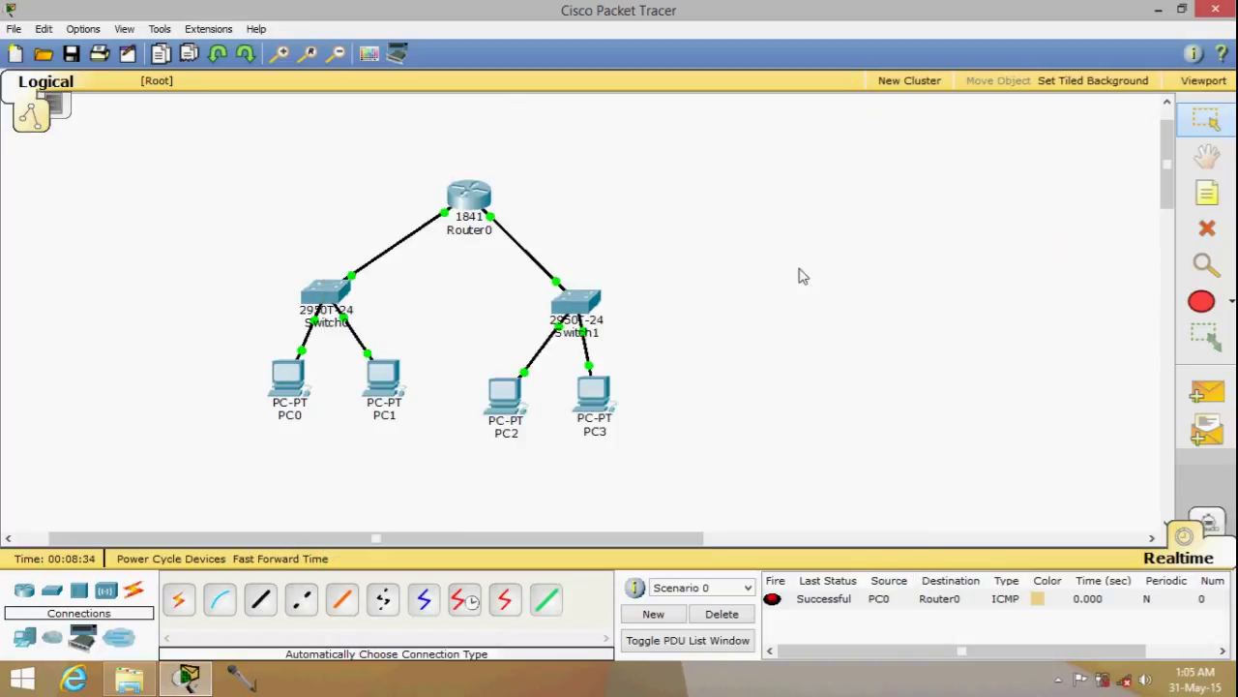
pyautogui.click(581, 408)
# In PC3's IP Configuration, enter gateway 192.168.3.5 and begin the IP address.
pyautogui.click(479, 152)
pyautogui.click(416, 213)
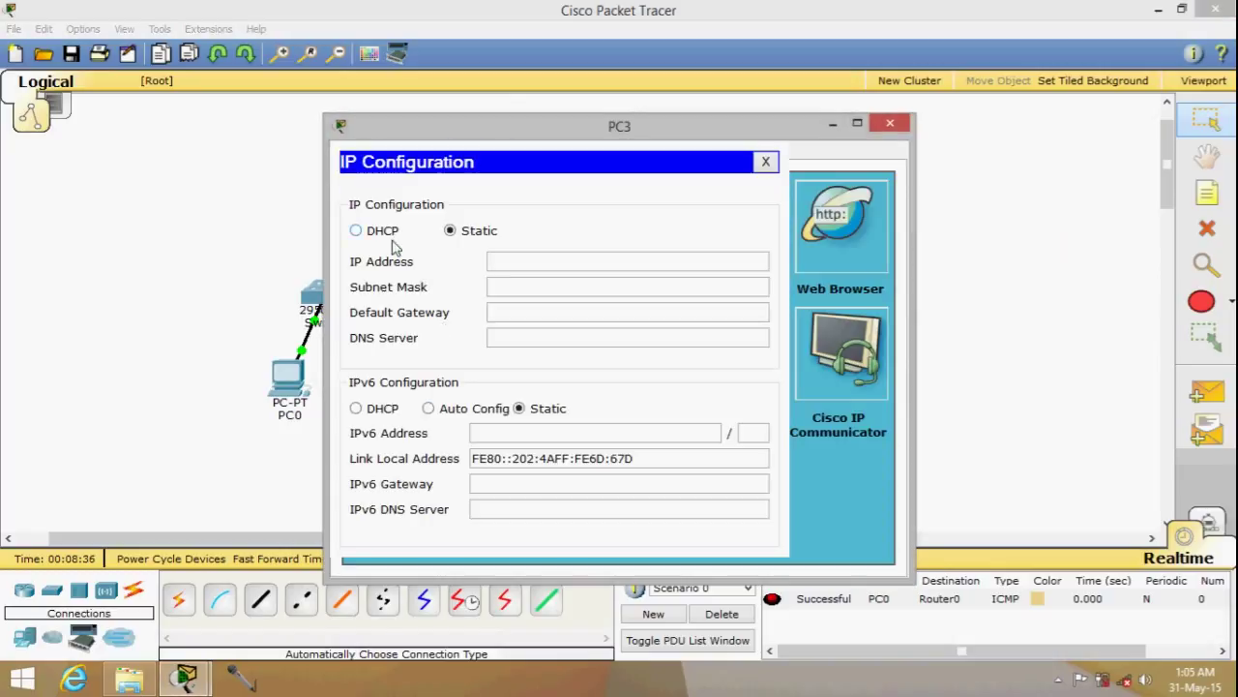
pyautogui.write('192.168.3.5')
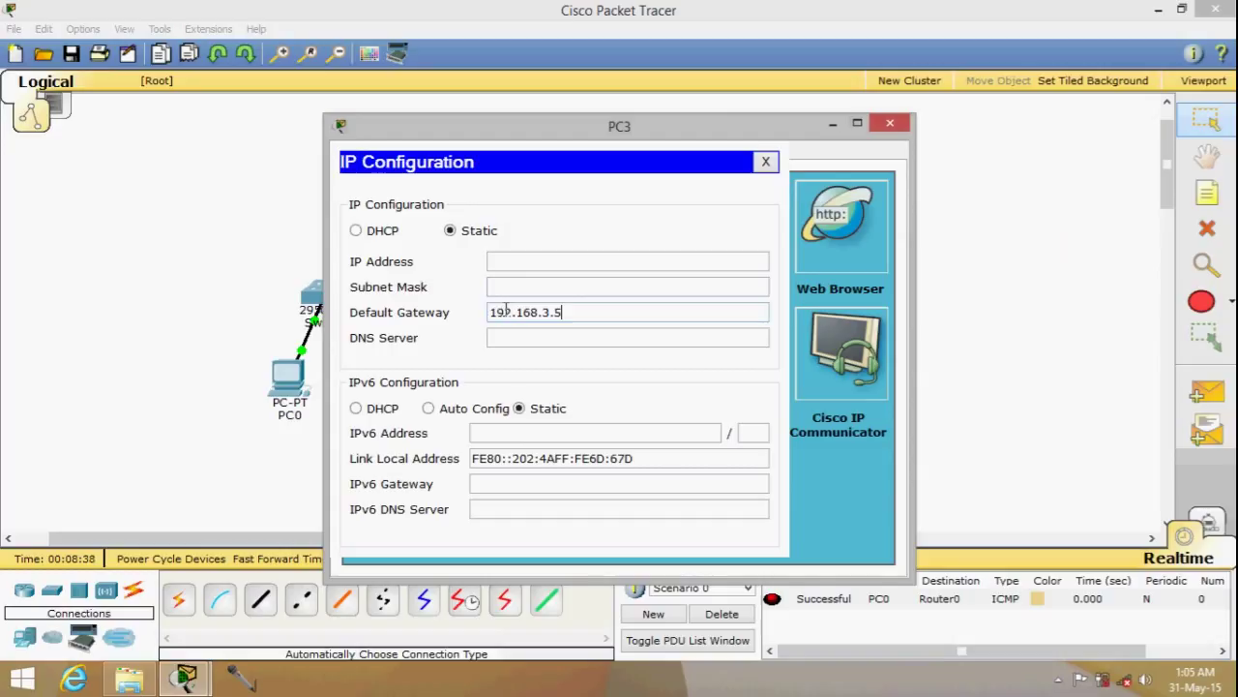
pyautogui.click(531, 261)
pyautogui.write('192.168.3.12')
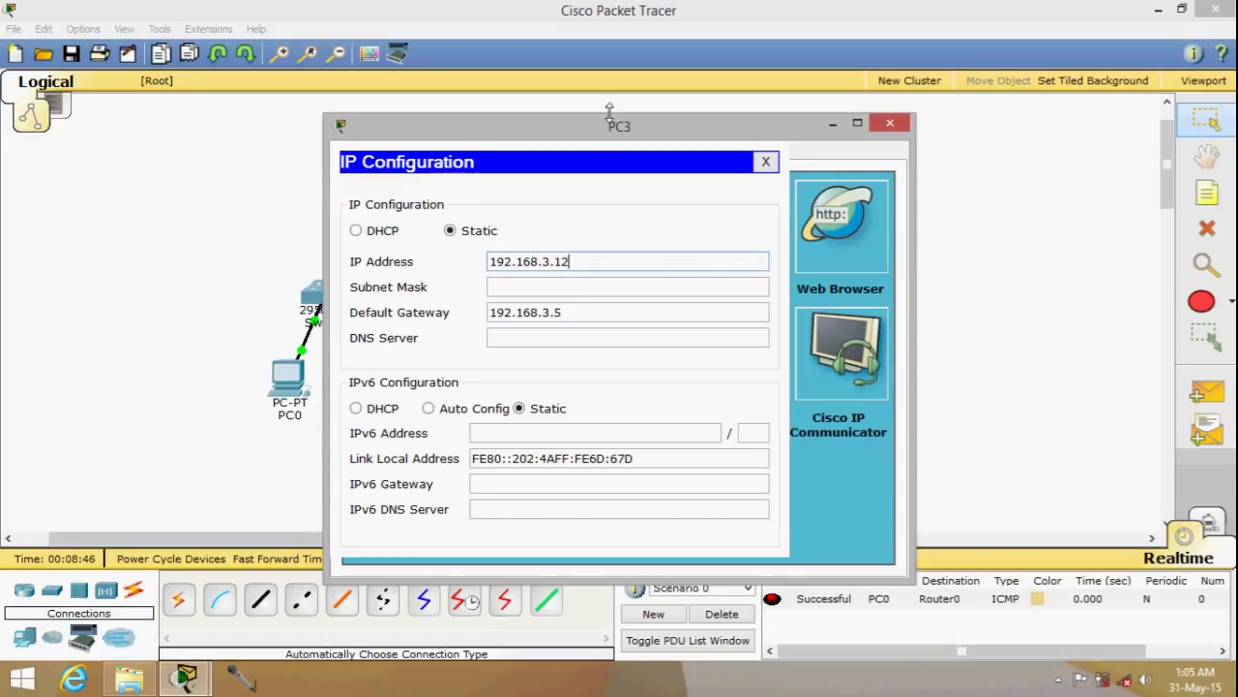
pyautogui.moveTo(612, 126); pyautogui.dragTo(742, 169)
# Correct PC3's IP to 192.168.3.13, auto-fill mask 255.255.255.0, and close the window.
pyautogui.moveTo(736, 305); pyautogui.dragTo(639, 319)
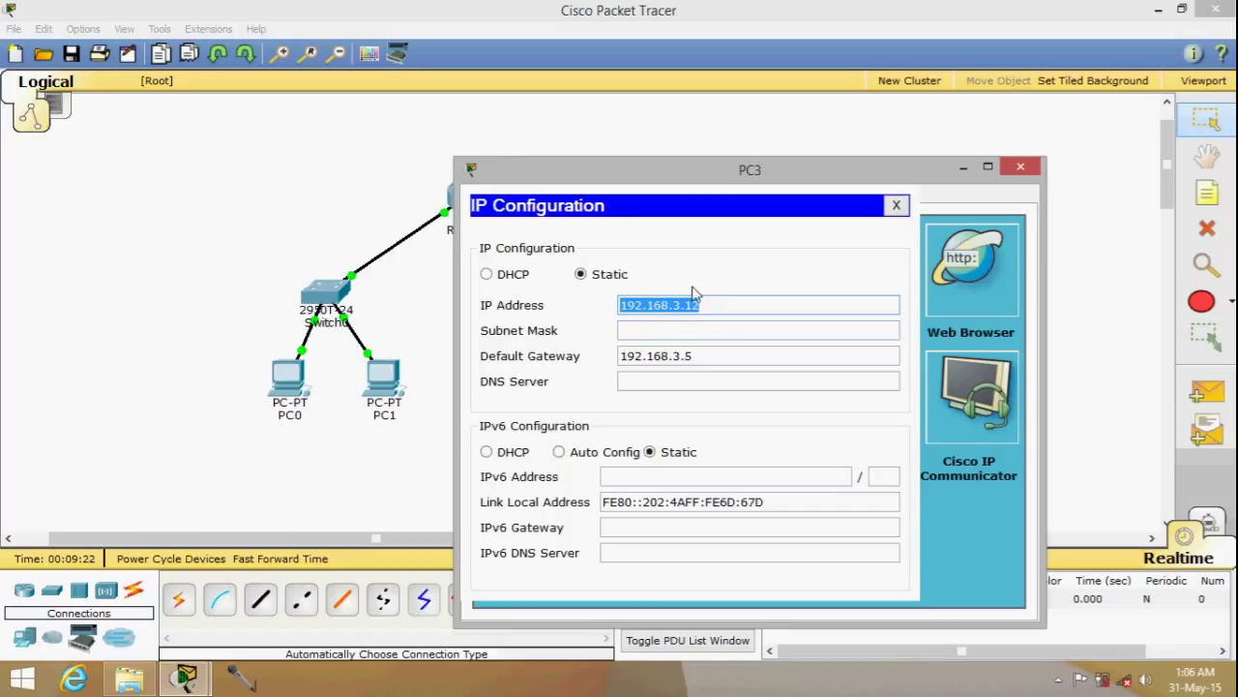
pyautogui.click(736, 304)
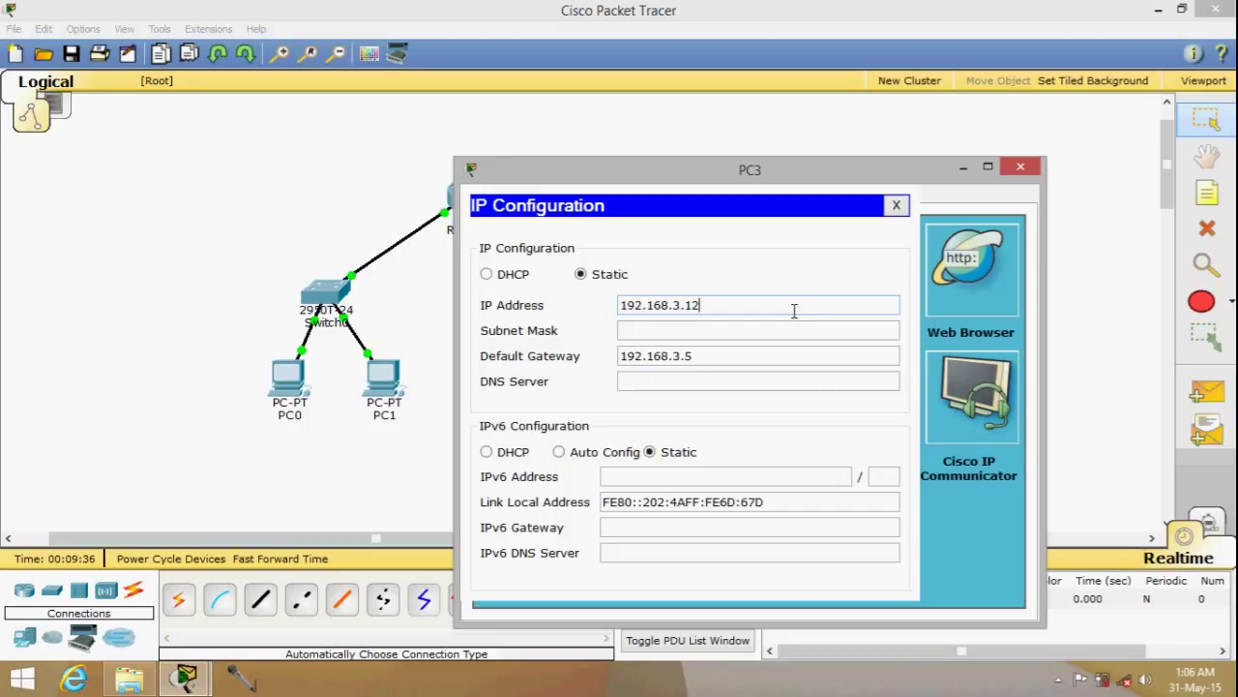
pyautogui.press('BackSpace')
pyautogui.press('BackSpace')
pyautogui.write('255')
pyautogui.press('BackSpace')
pyautogui.press('BackSpace')
pyautogui.press('BackSpace')
pyautogui.write('13')
pyautogui.click(774, 329)
pyautogui.click(1020, 166)
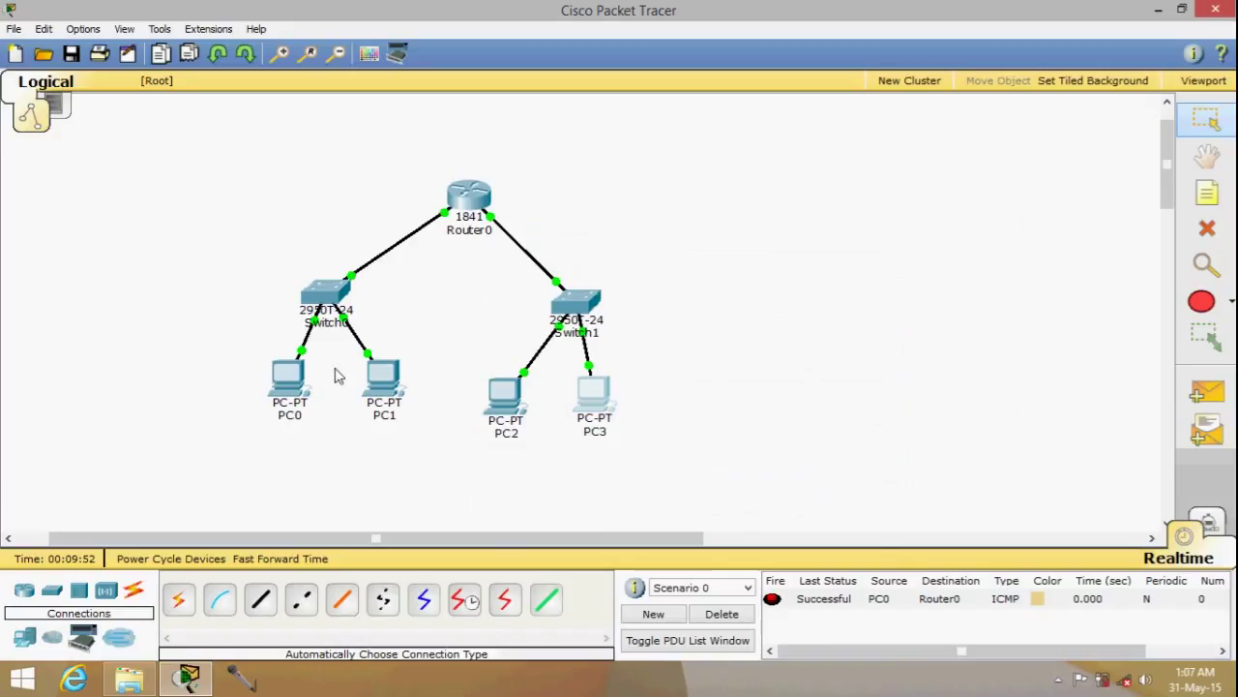
# Test pings PC3→PC2 and PC0→PC2, clearing the list and deleting the failed ping.
pyautogui.click(1207, 395)
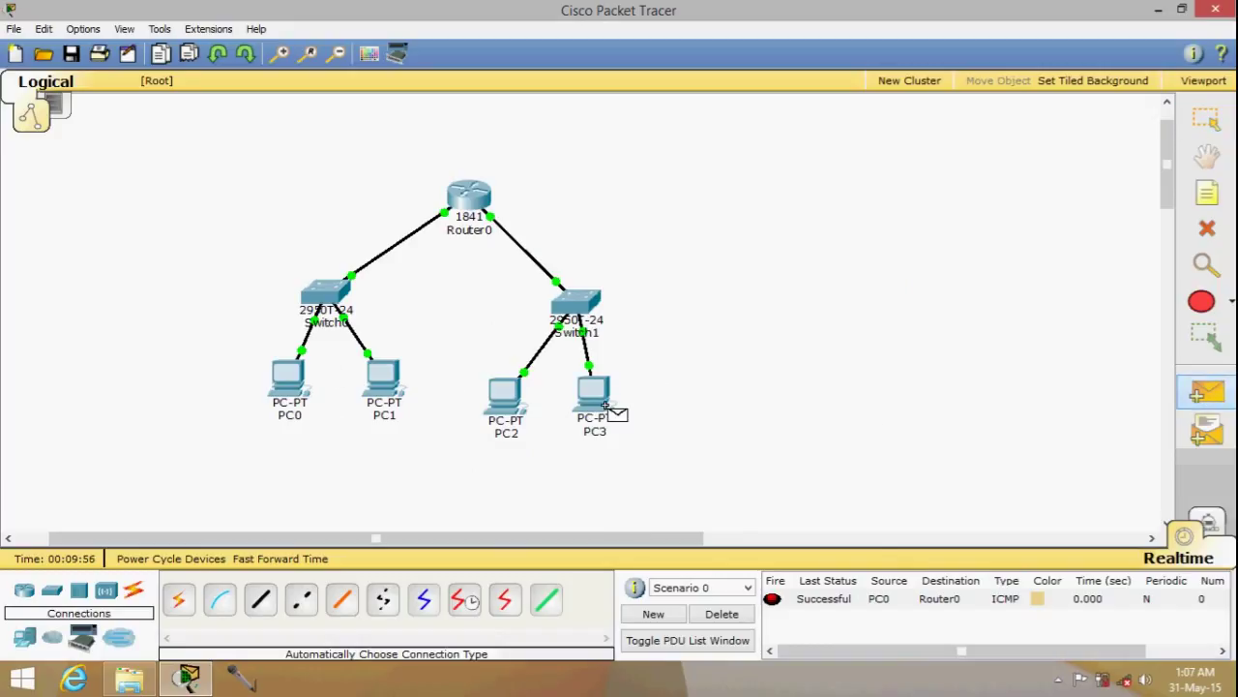
pyautogui.click(600, 399)
pyautogui.click(523, 390)
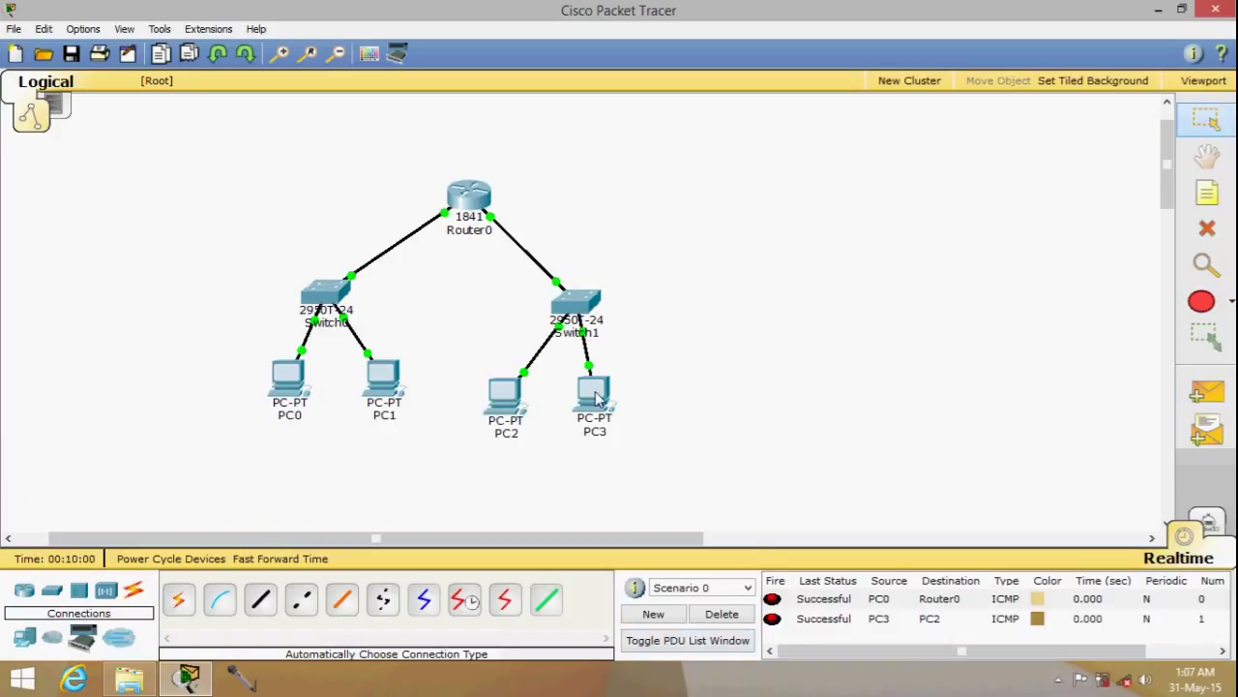
pyautogui.click(724, 613)
pyautogui.click(1206, 392)
pyautogui.click(292, 380)
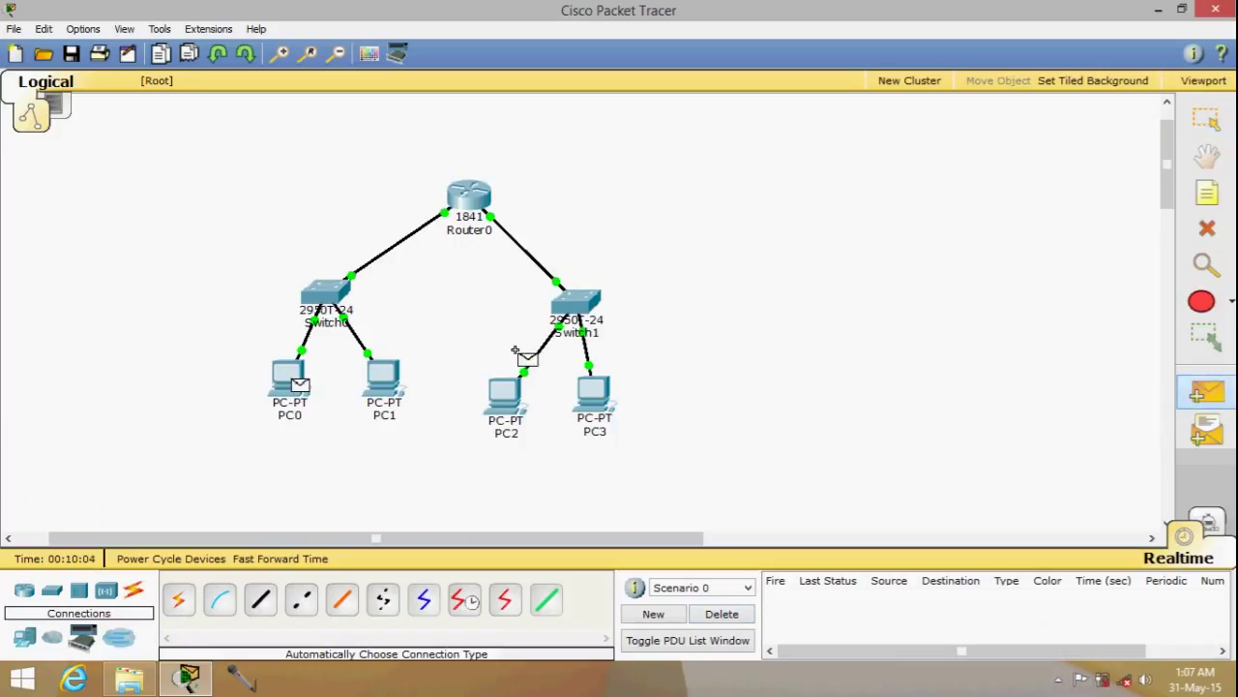
pyautogui.click(508, 392)
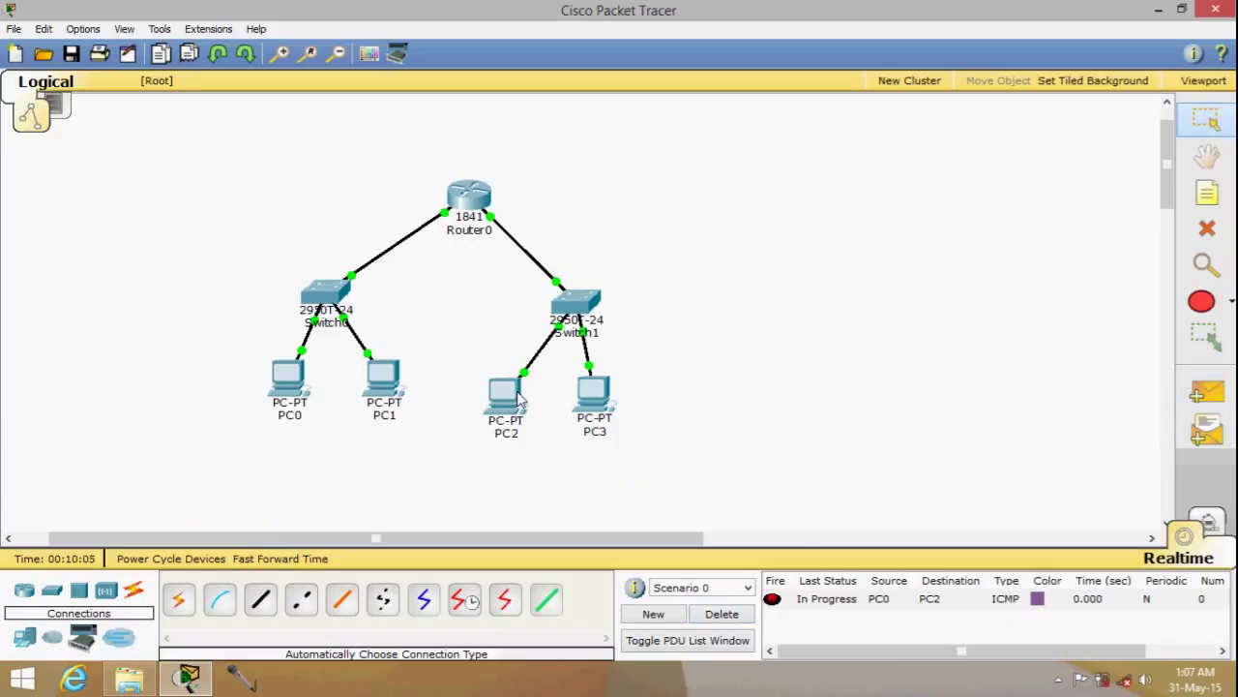
pyautogui.click(845, 600)
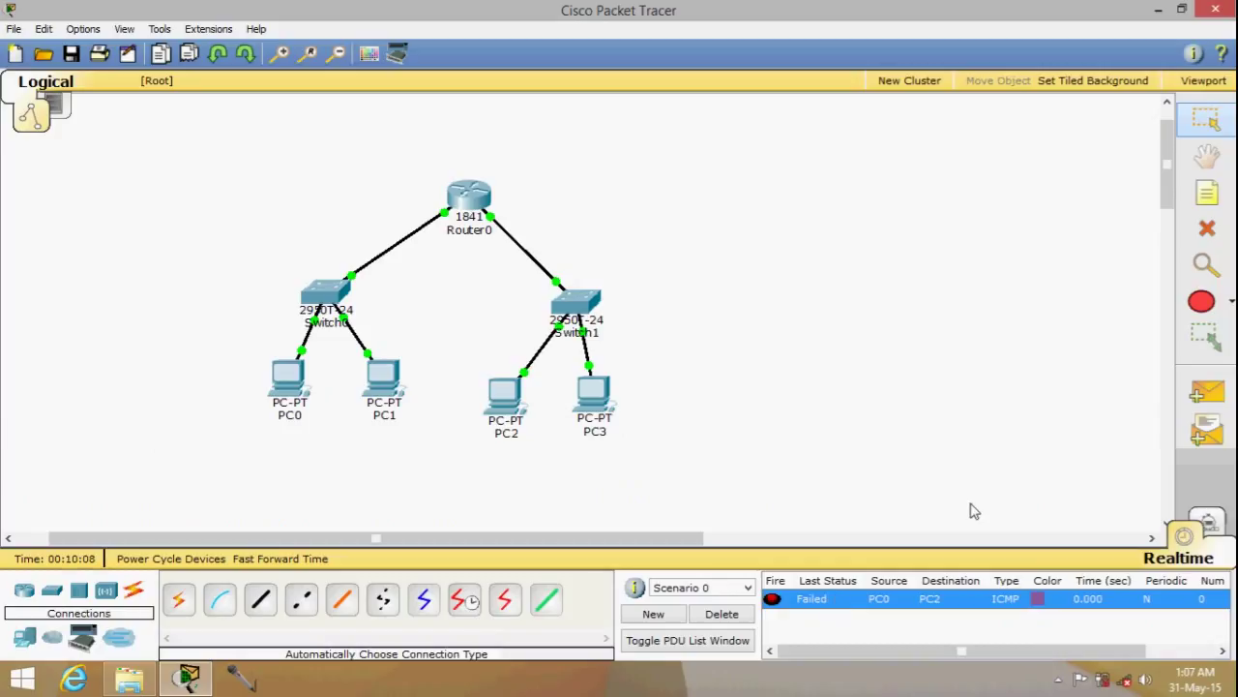
pyautogui.click(743, 617)
# Send simple pings PC0→PC2 and PC3→PC0.
pyautogui.click(1206, 392)
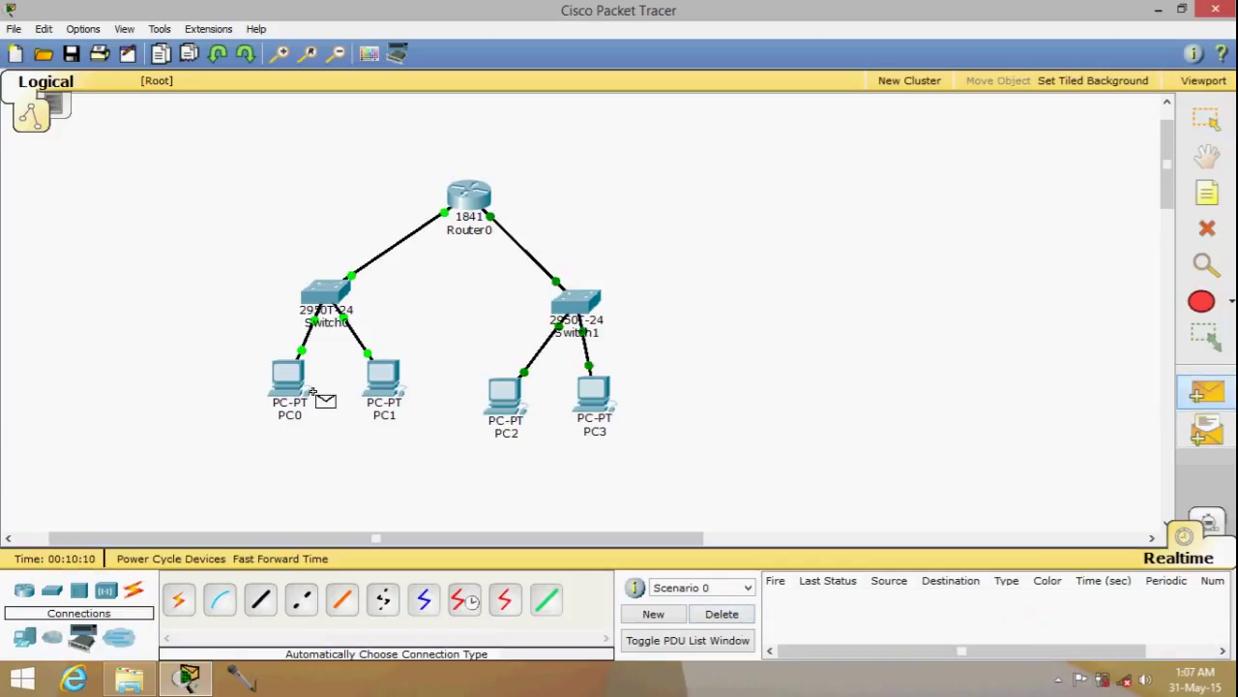
pyautogui.click(291, 379)
pyautogui.click(513, 402)
pyautogui.click(1207, 392)
pyautogui.click(592, 396)
pyautogui.click(290, 382)
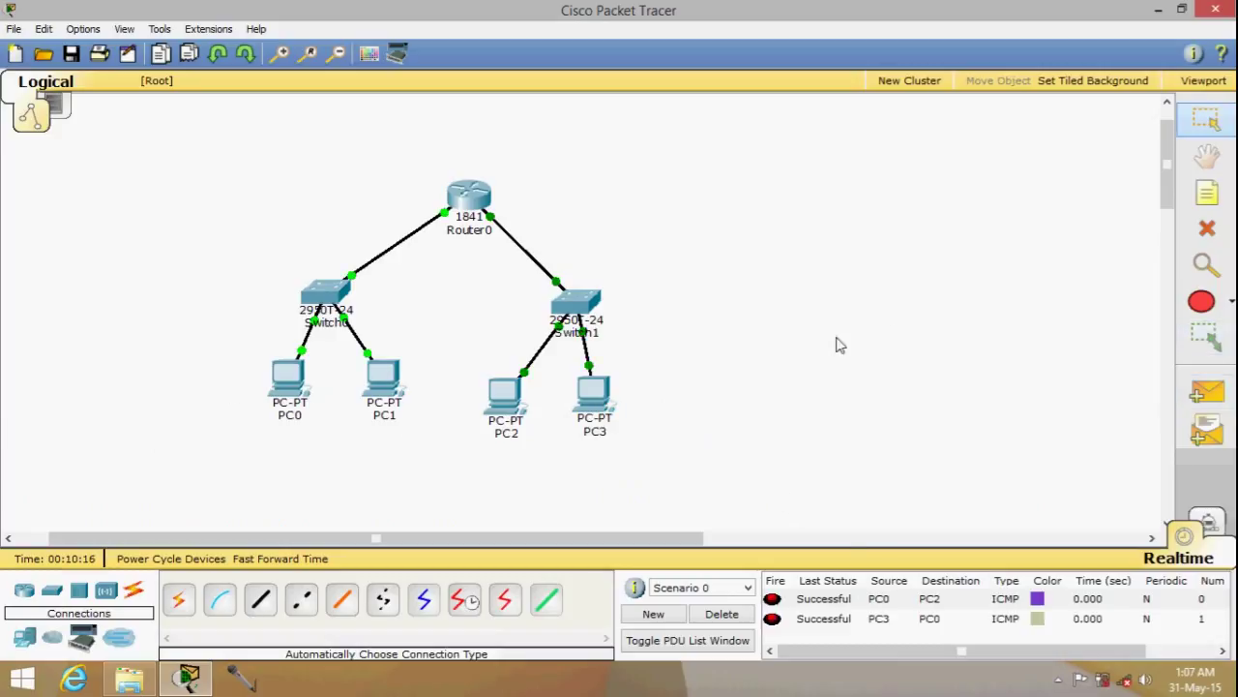
# Ping Router0 from PC3, then clear all test pings from the list.
pyautogui.click(1206, 392)
pyautogui.click(594, 393)
pyautogui.click(460, 194)
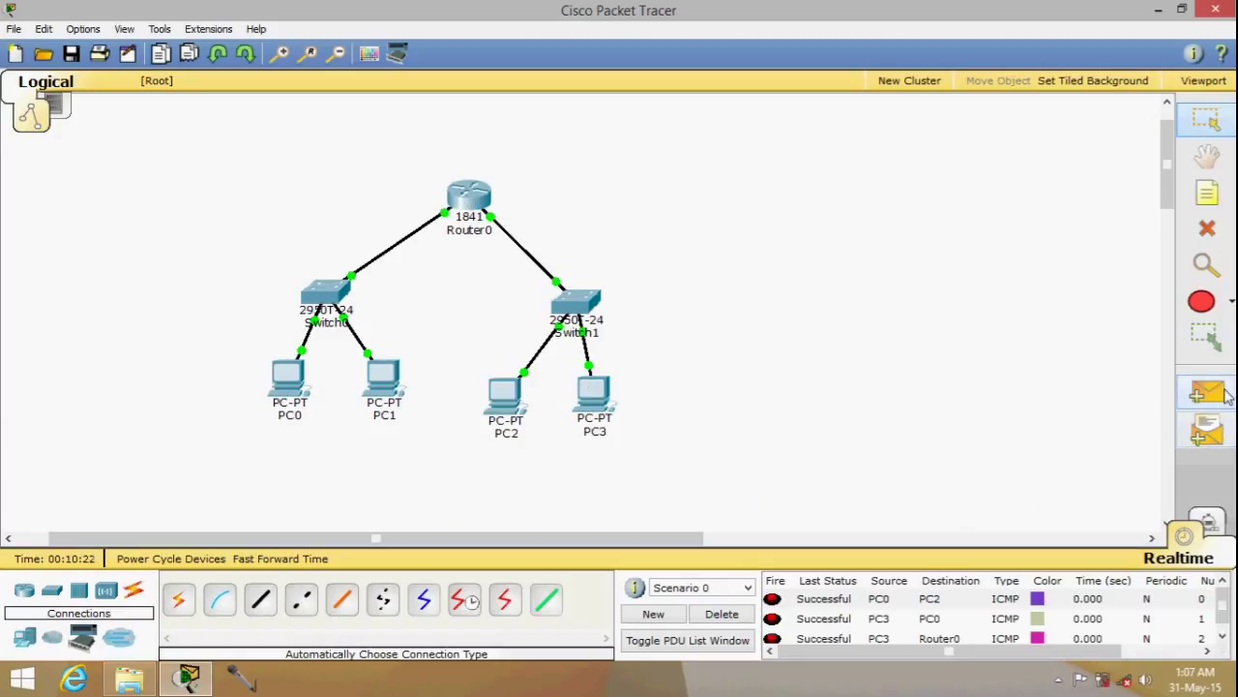
pyautogui.click(721, 615)
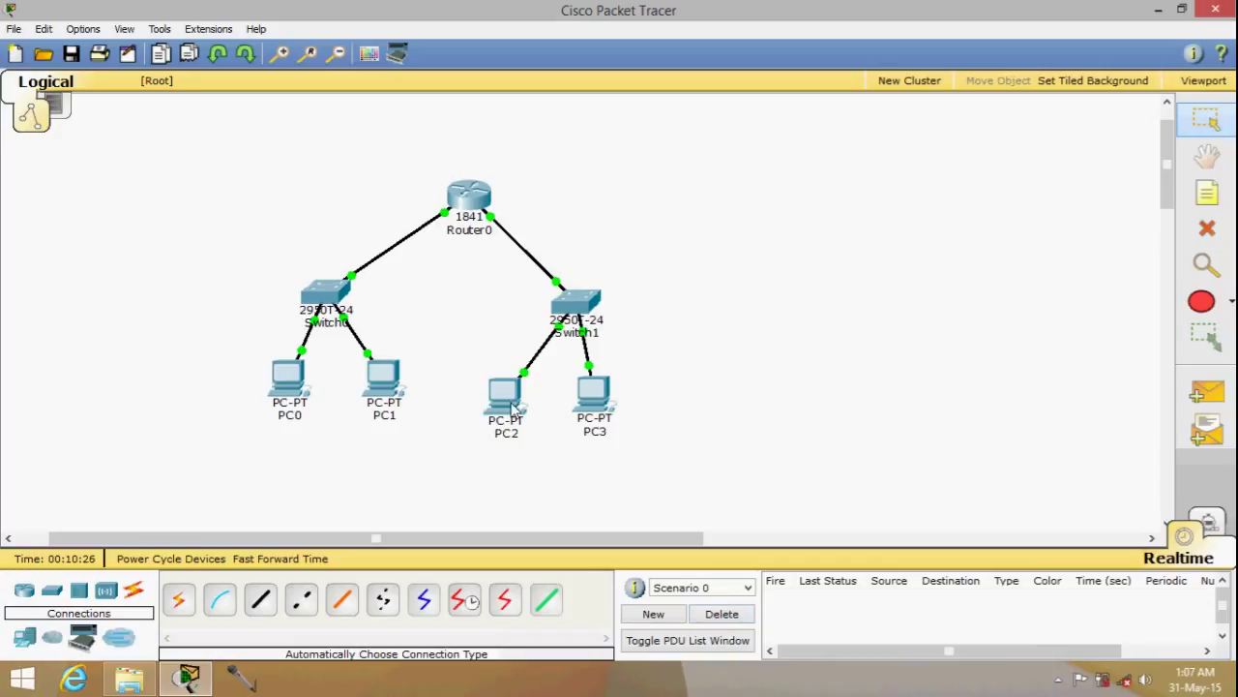
# Open the Command Prompt on PC0's Desktop.
pyautogui.moveTo(513, 406)
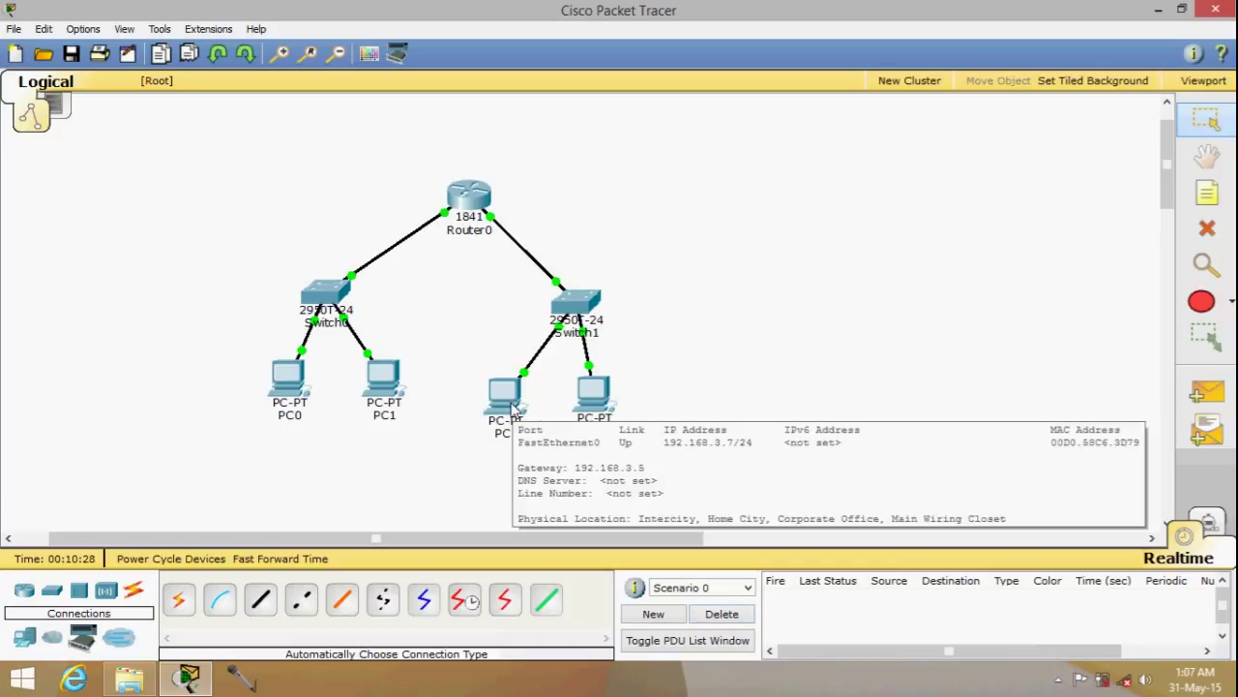
pyautogui.click(289, 380)
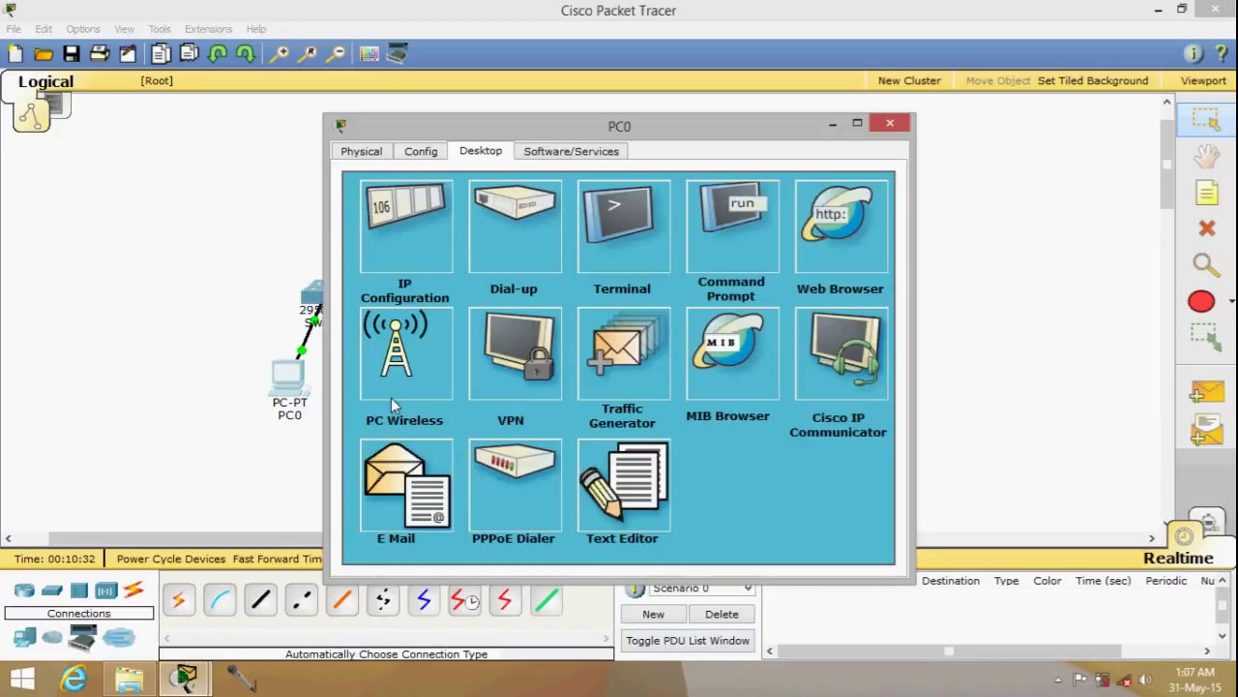
pyautogui.click(647, 220)
pyautogui.click(676, 197)
pyautogui.click(742, 216)
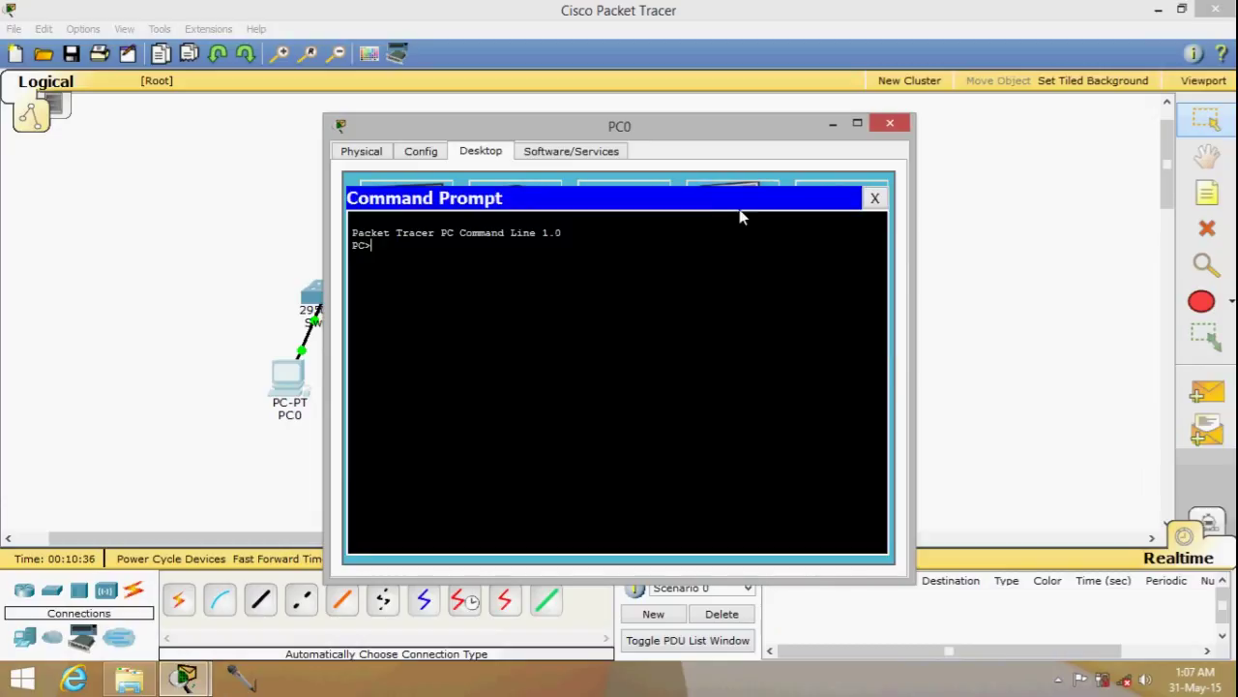
# Run ping 192.168.3.7, getting 4 replies with 0% loss, then close PC0's window.
pyautogui.write('ping 19')
pyautogui.press('BackSpace')
pyautogui.press('BackSpace')
pyautogui.write('92.168.3.7')
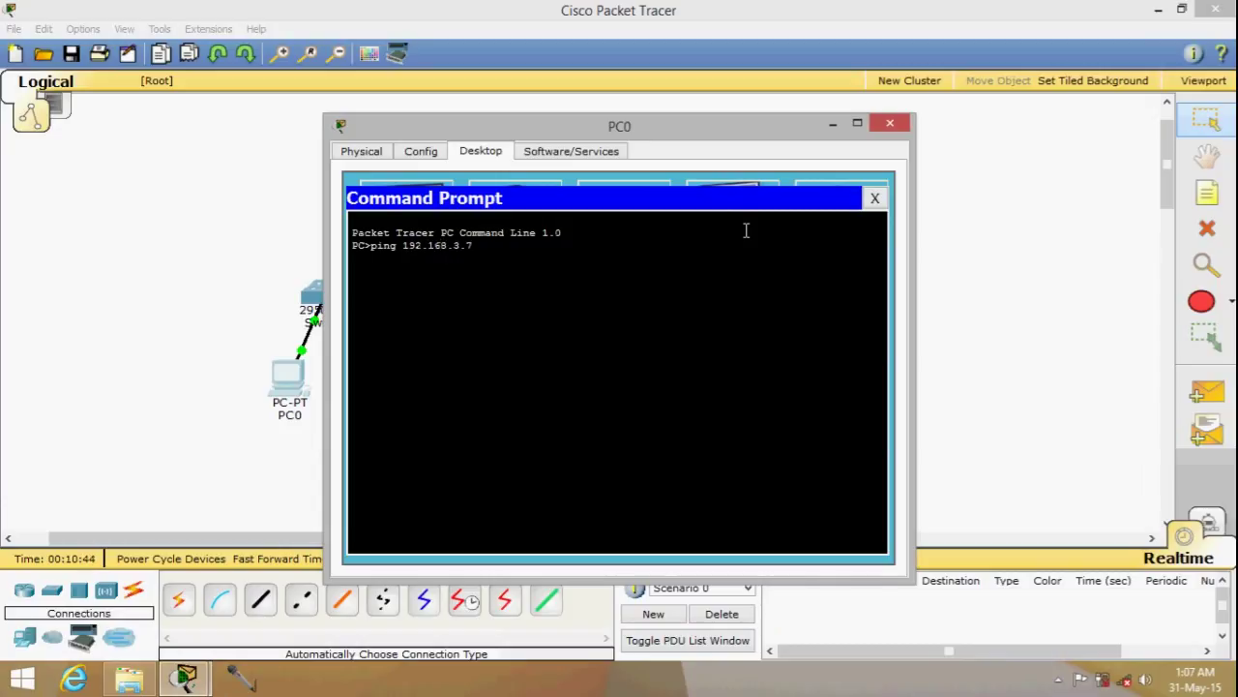
pyautogui.press('Return')
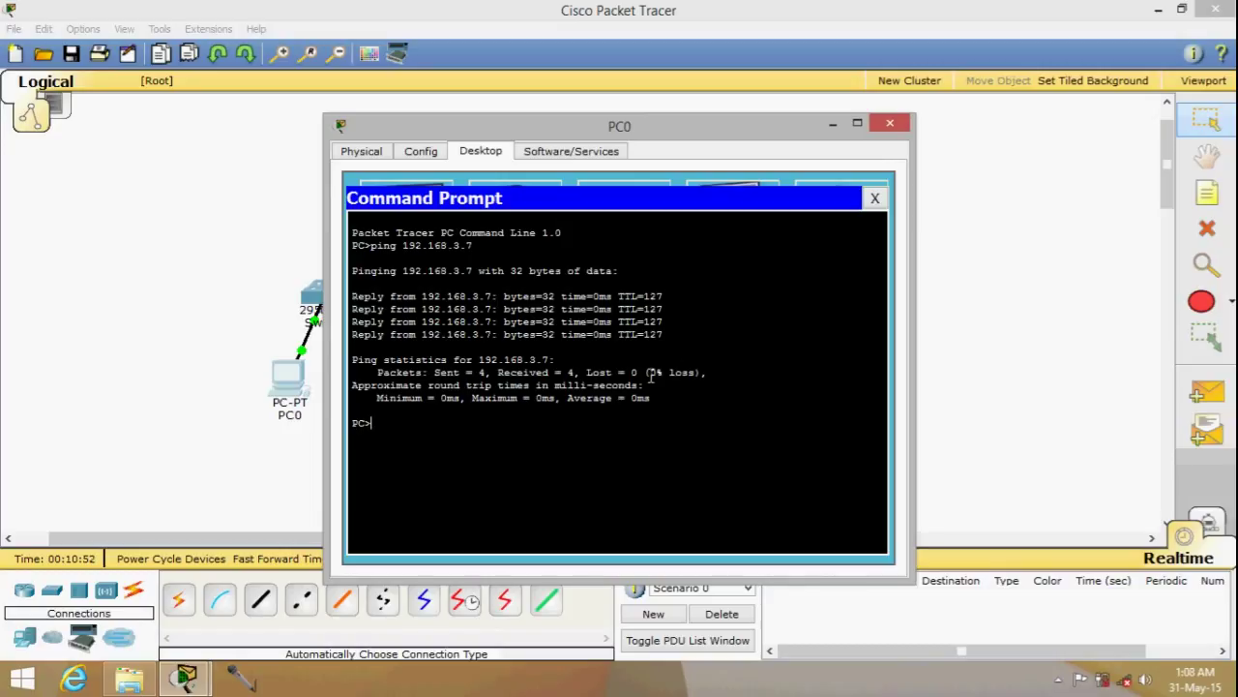
pyautogui.click(875, 198)
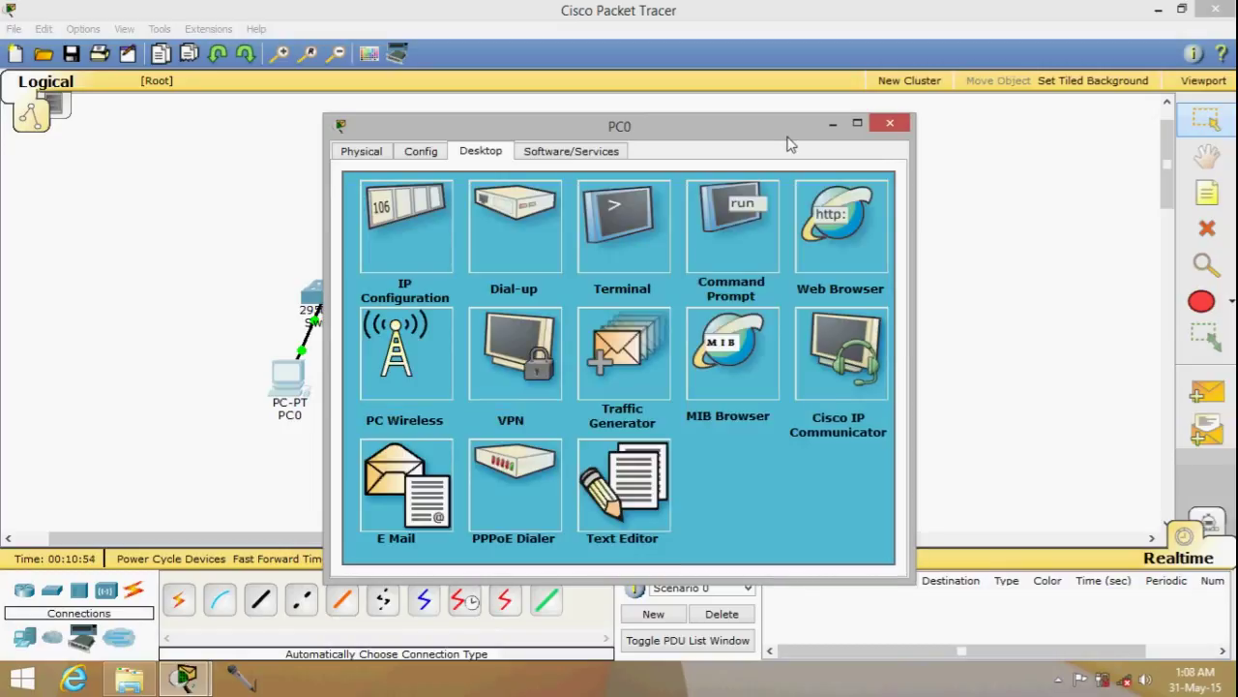
pyautogui.moveTo(790, 149); pyautogui.dragTo(810, 211)
pyautogui.click(909, 186)
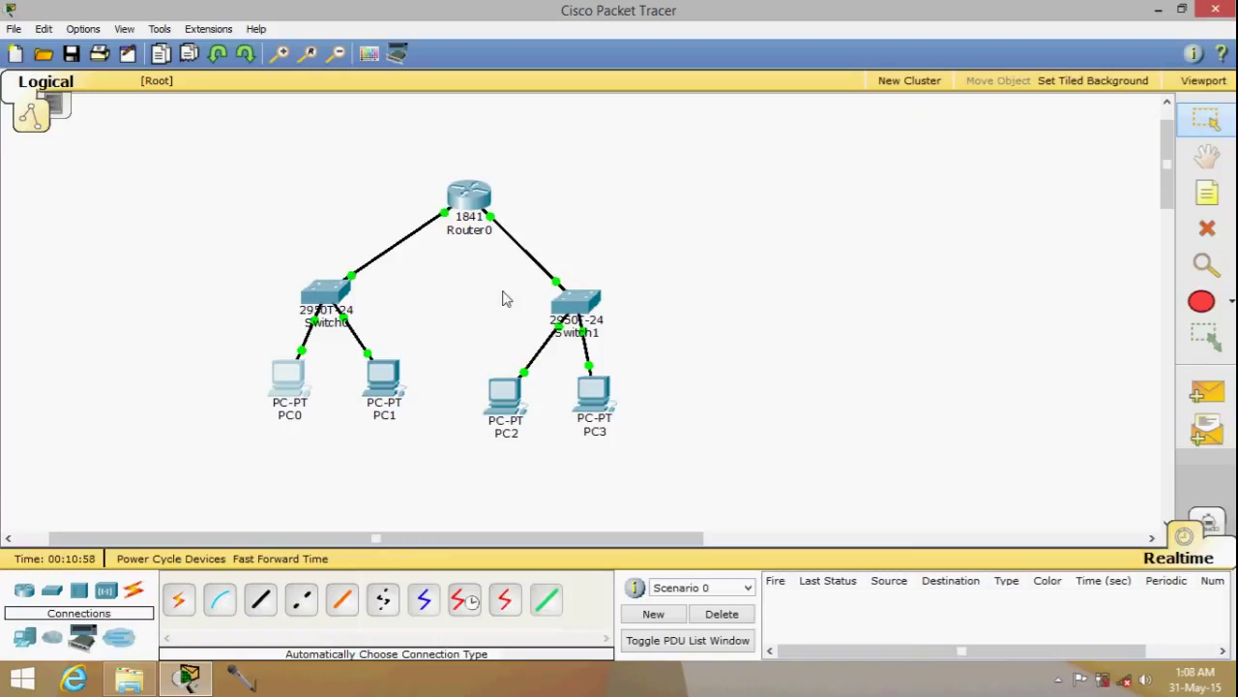
# Place a note reading 'network 1' left of Router0, fixing its typo.
pyautogui.click(1208, 192)
pyautogui.click(360, 205)
pyautogui.write('rtr')
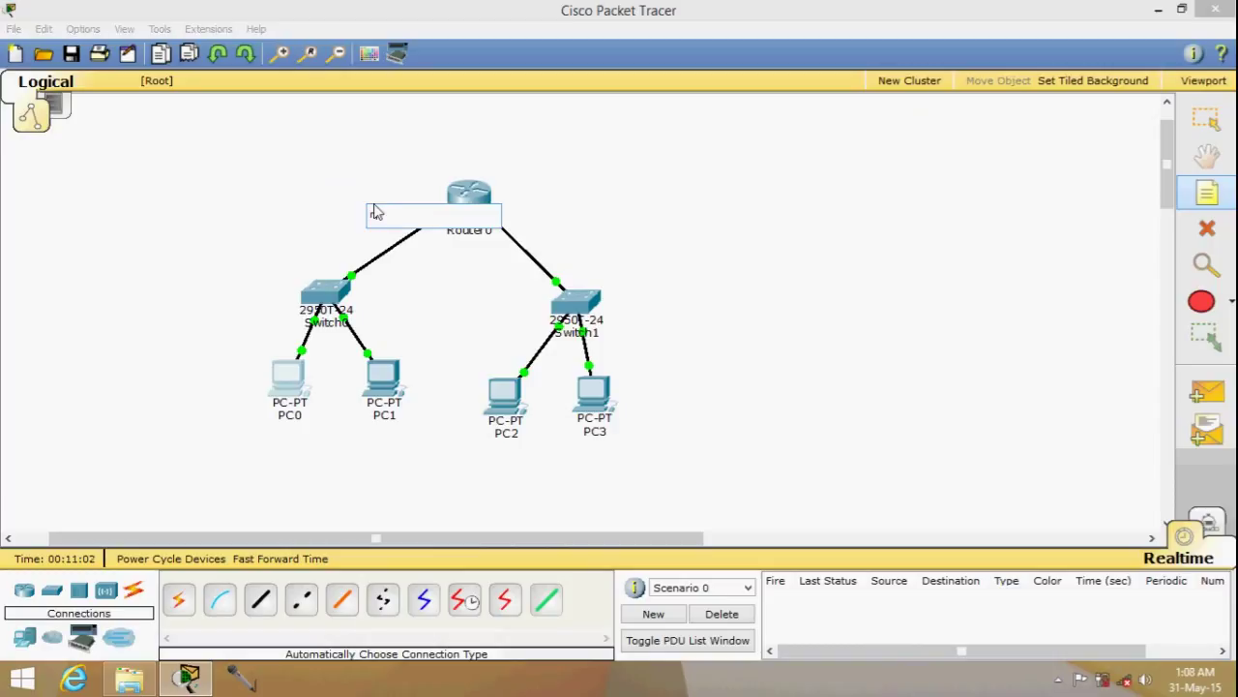
pyautogui.write('twork 1')
pyautogui.press('Escape')
pyautogui.doubleClick(431, 214)
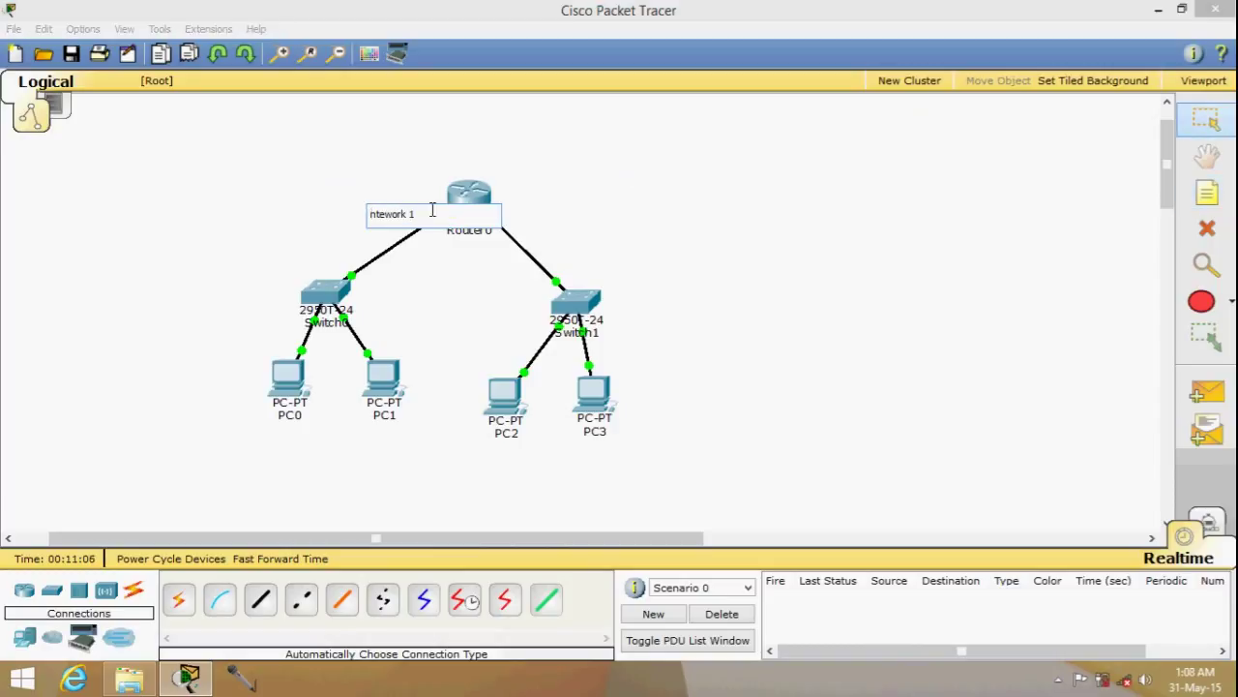
pyautogui.press('BackSpace')
pyautogui.write('t')
pyautogui.press('Escape')
pyautogui.click(390, 210)
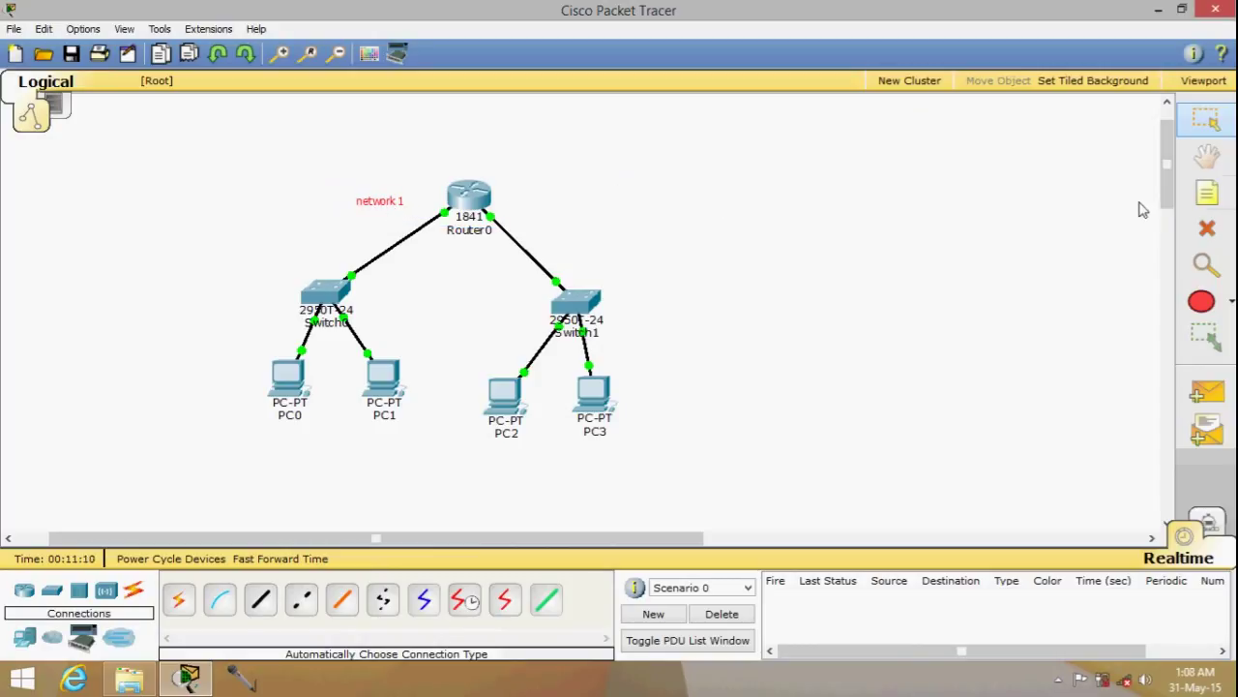
# Place a second note reading 'network 2' right of Router0.
pyautogui.click(1206, 194)
pyautogui.click(479, 198)
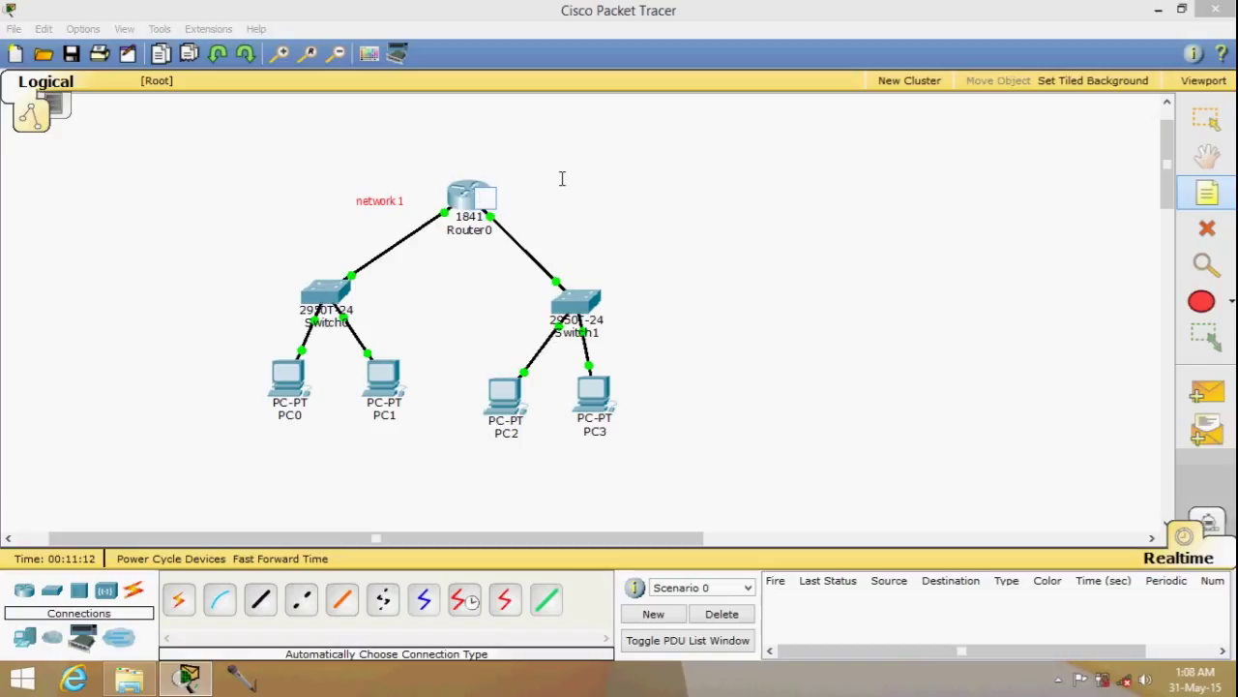
pyautogui.write('network 2')
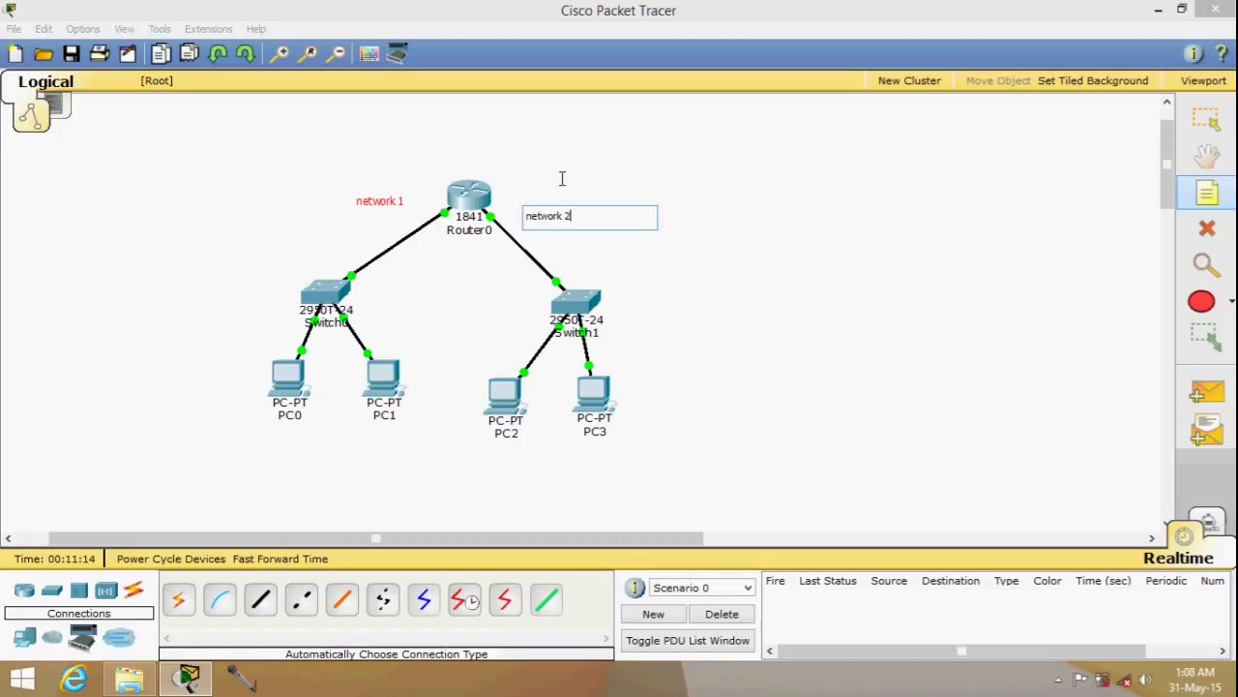
pyautogui.press('Escape')
pyautogui.click(575, 205)
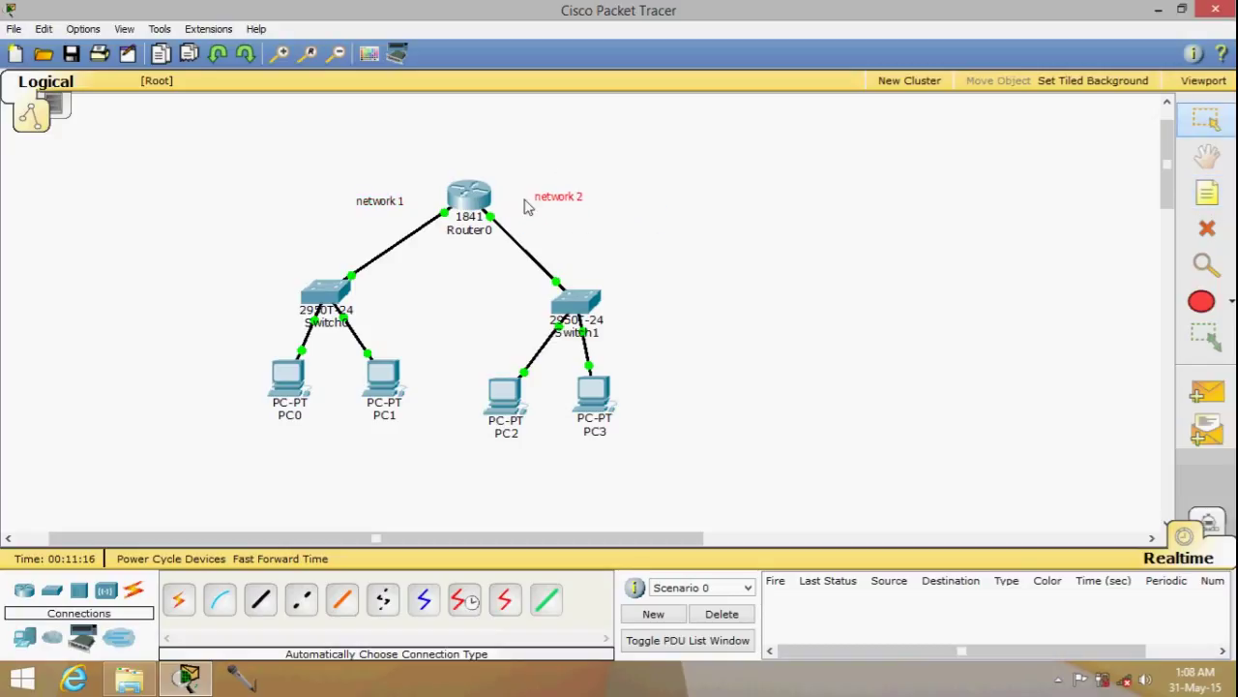